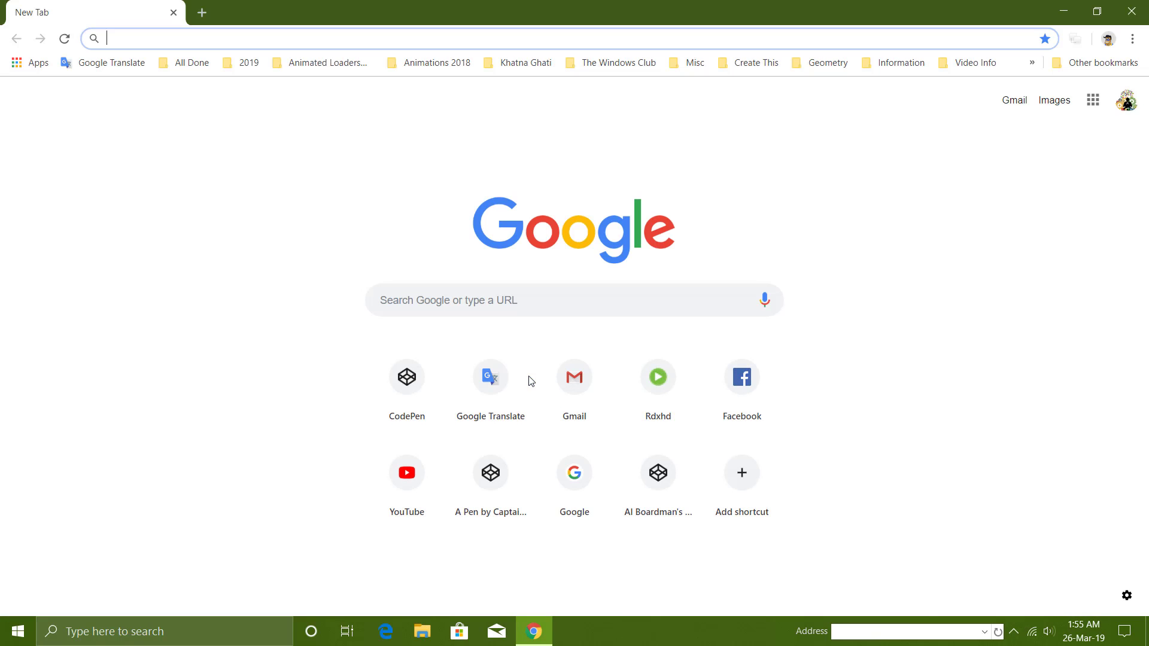
# Search Google for 'download tally erp 9'.
pyautogui.click(680, 404)
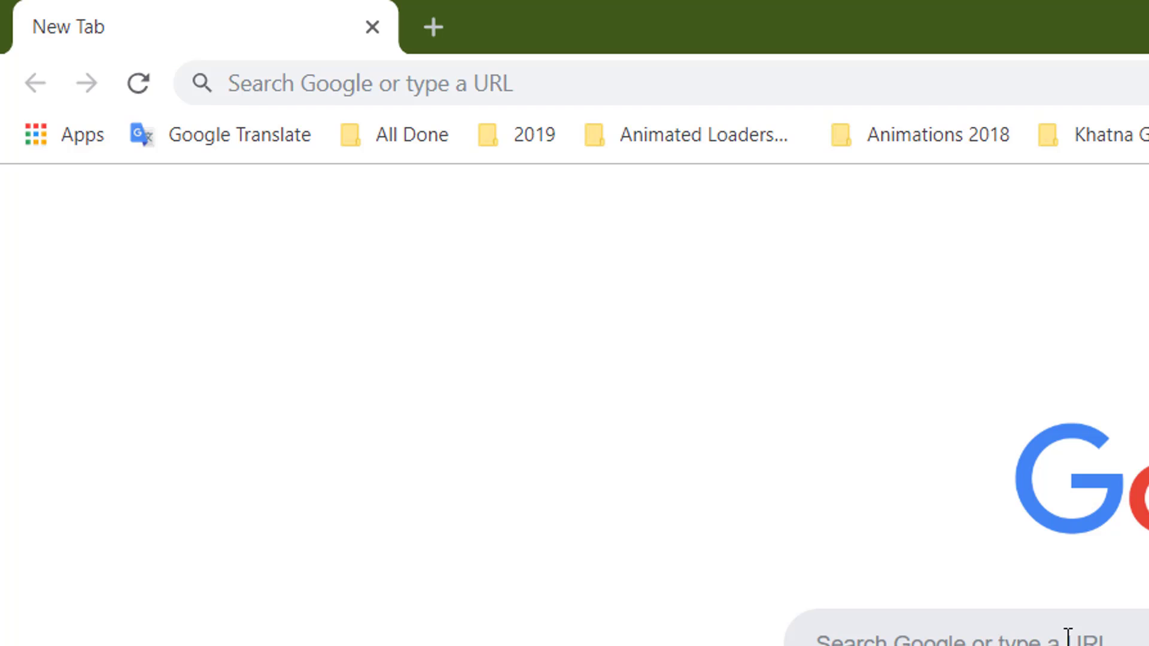
pyautogui.write('downloa')
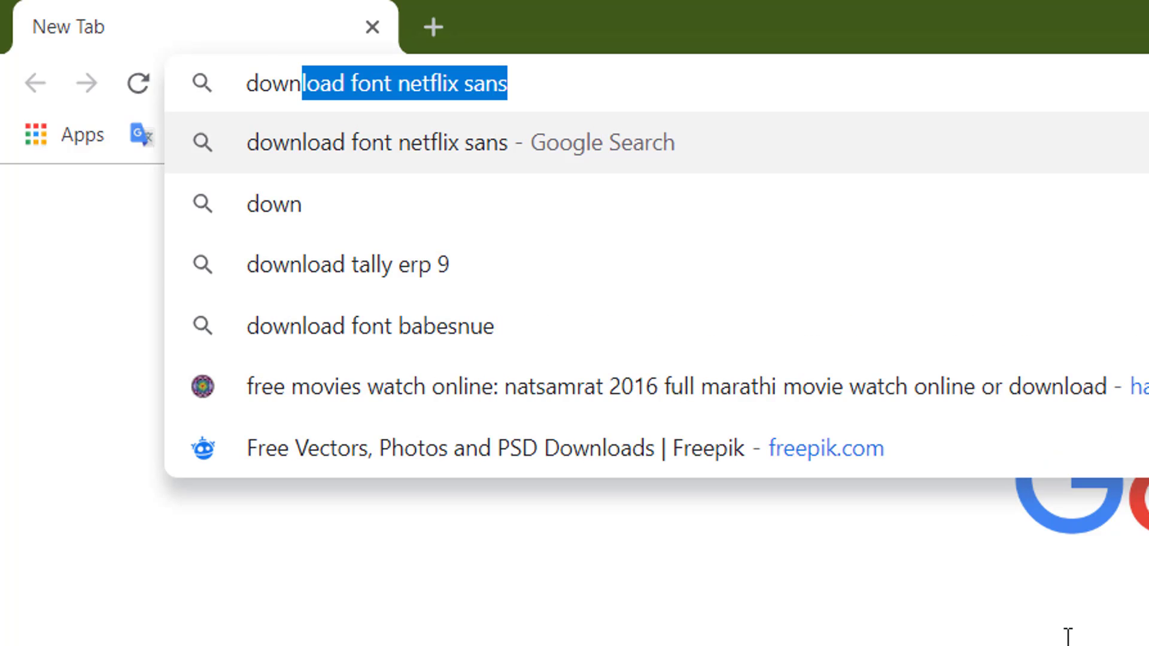
pyautogui.write('d tall')
pyautogui.press('Return')
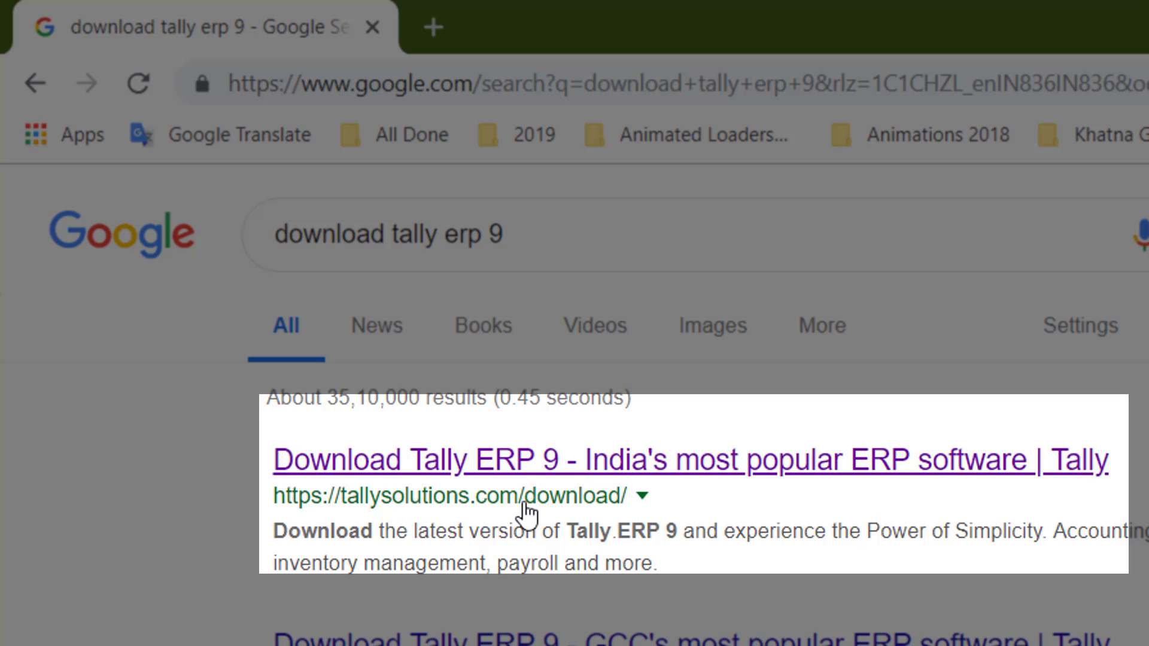
# Replace the query with 'tally solutions' and search again.
pyautogui.click(606, 218)
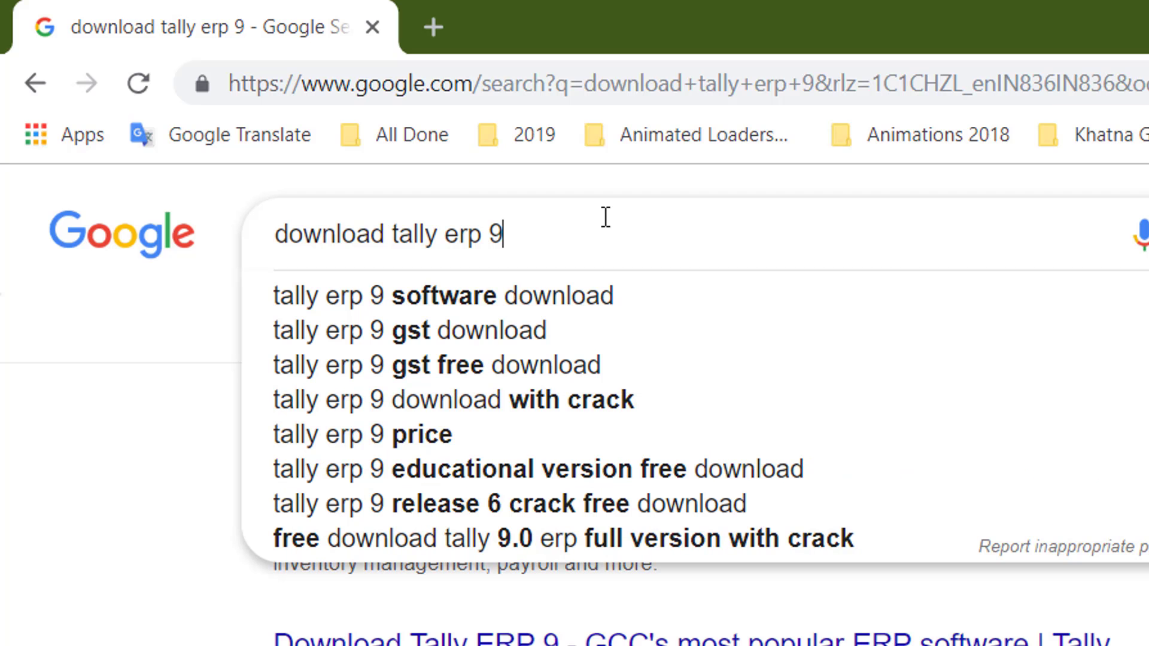
pyautogui.press('BackSpace')
pyautogui.press('BackSpace')
pyautogui.press('BackSpace')
pyautogui.press('BackSpace')
pyautogui.press('BackSpace')
pyautogui.press('BackSpace')
pyautogui.press('BackSpace')
pyautogui.press('BackSpace')
pyautogui.press('BackSpace')
pyautogui.press('BackSpace')
pyautogui.press('BackSpace')
pyautogui.press('BackSpace')
pyautogui.press('BackSpace')
pyautogui.press('BackSpace')
pyautogui.press('BackSpace')
pyautogui.press('BackSpace')
pyautogui.press('BackSpace')
pyautogui.press('BackSpace')
pyautogui.press('BackSpace')
pyautogui.press('BackSpace')
pyautogui.write('t')
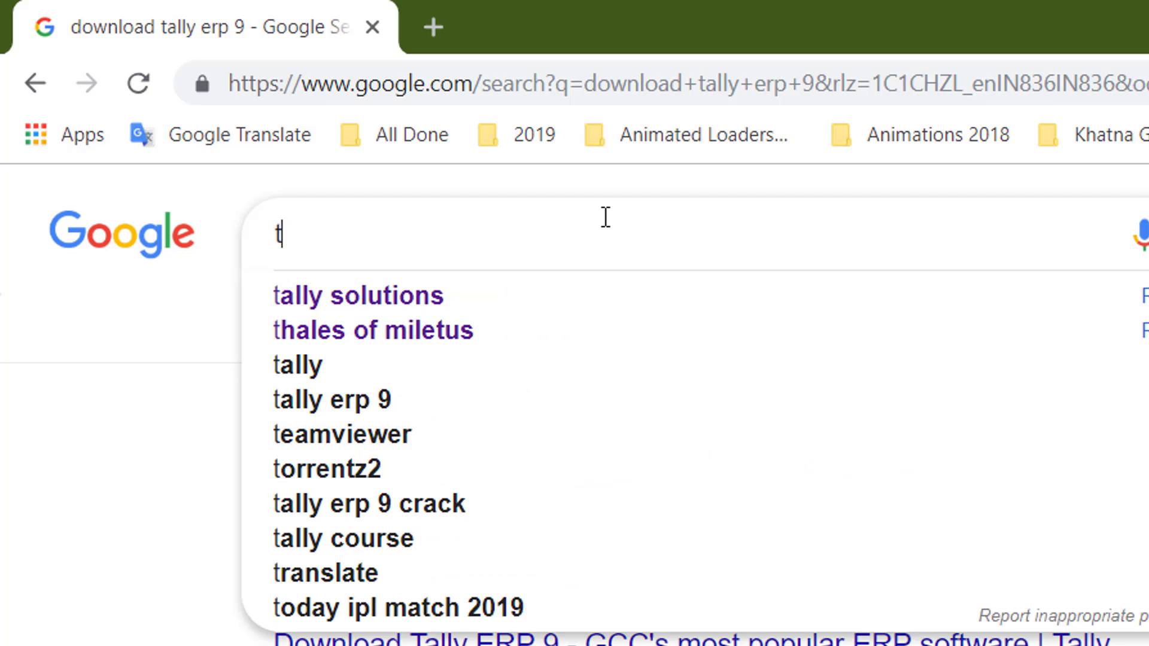
pyautogui.write('ally solutions')
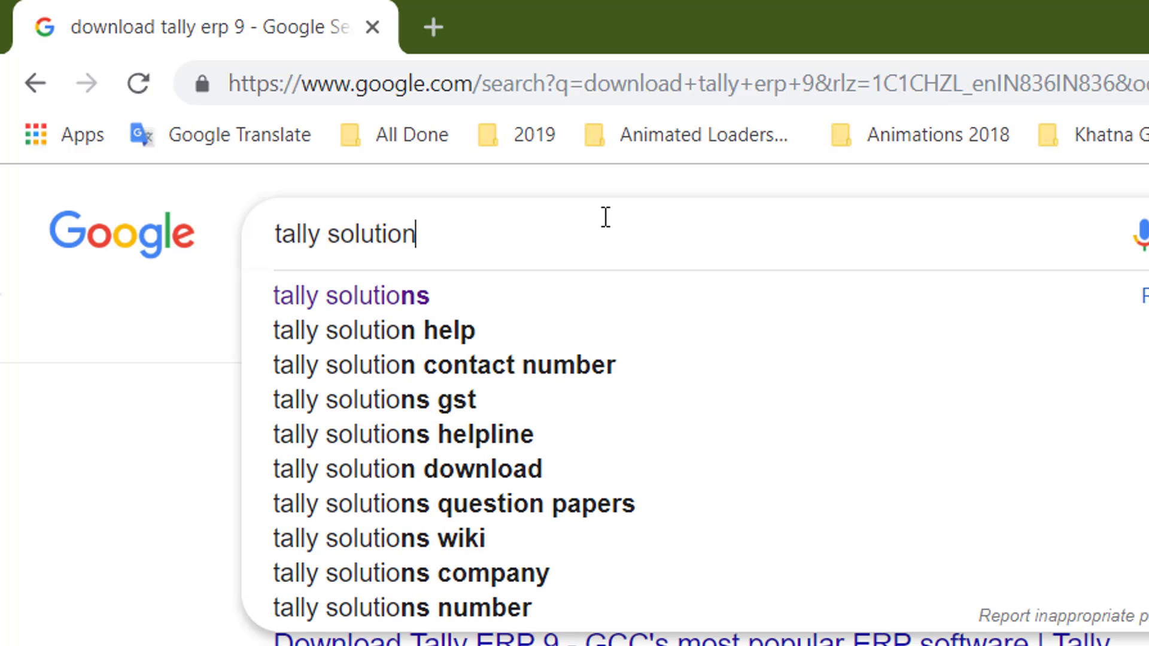
pyautogui.press('Return')
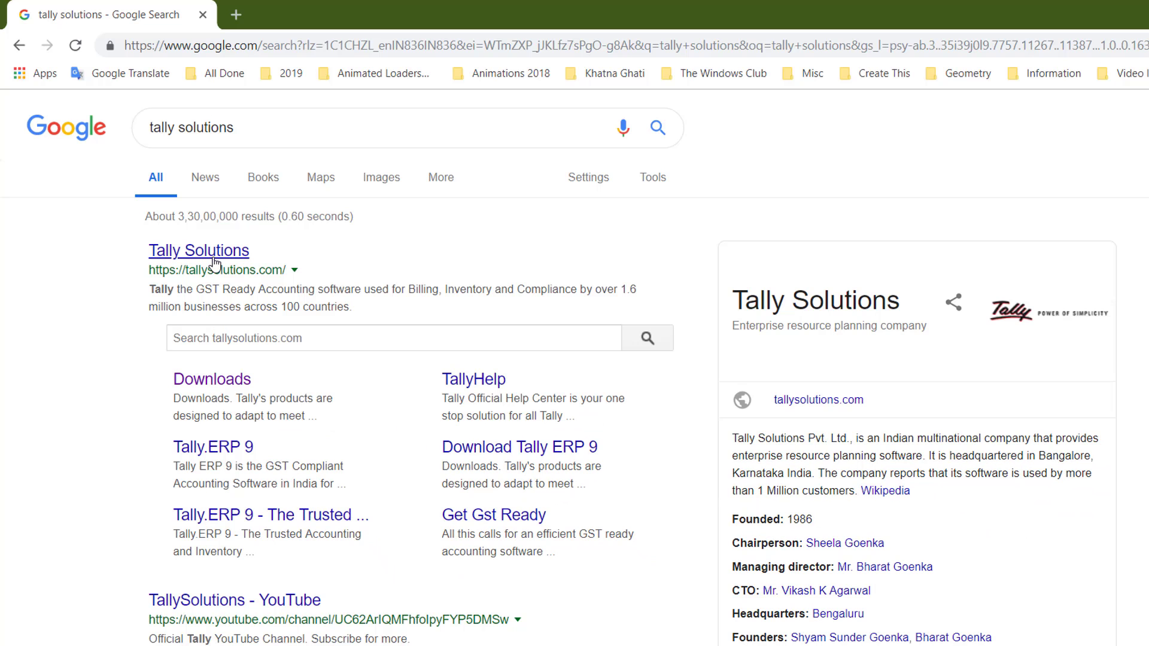
# Open the Downloads sitelink under the Tally Solutions result to reach the Release 6.5.1 page.
pyautogui.click(220, 389)
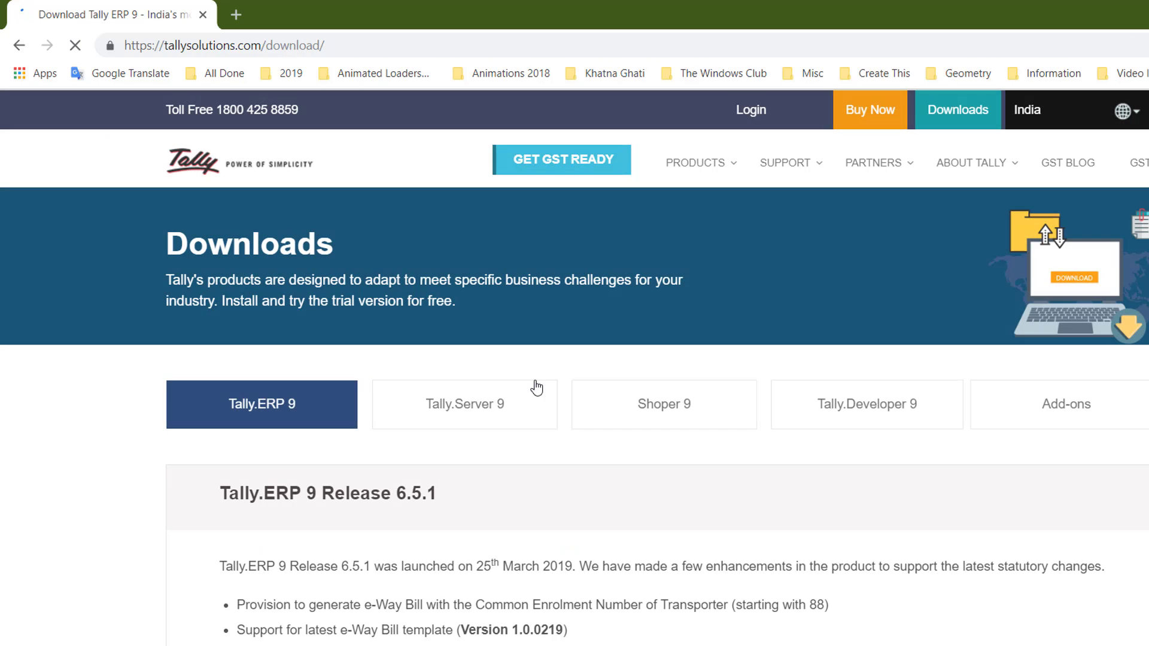
pyautogui.scroll(-1, 537, 375)
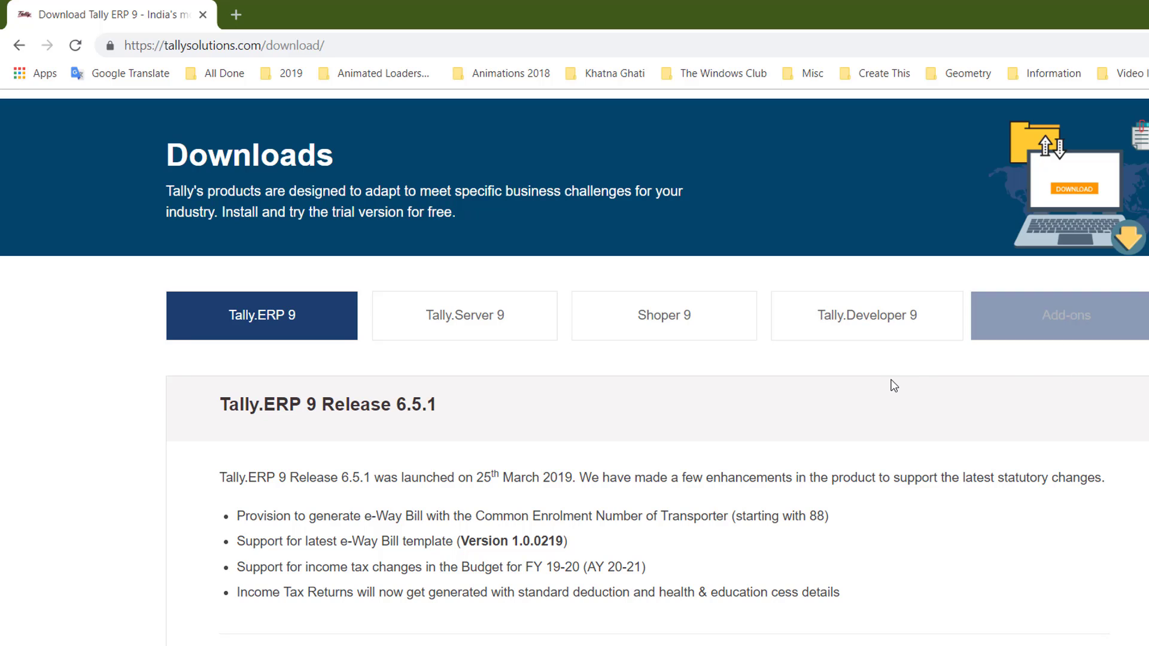
# Scroll past the Release 6.5.1 highlights to the Install Now and Download for later buttons.
pyautogui.scroll(-1, 674, 394)
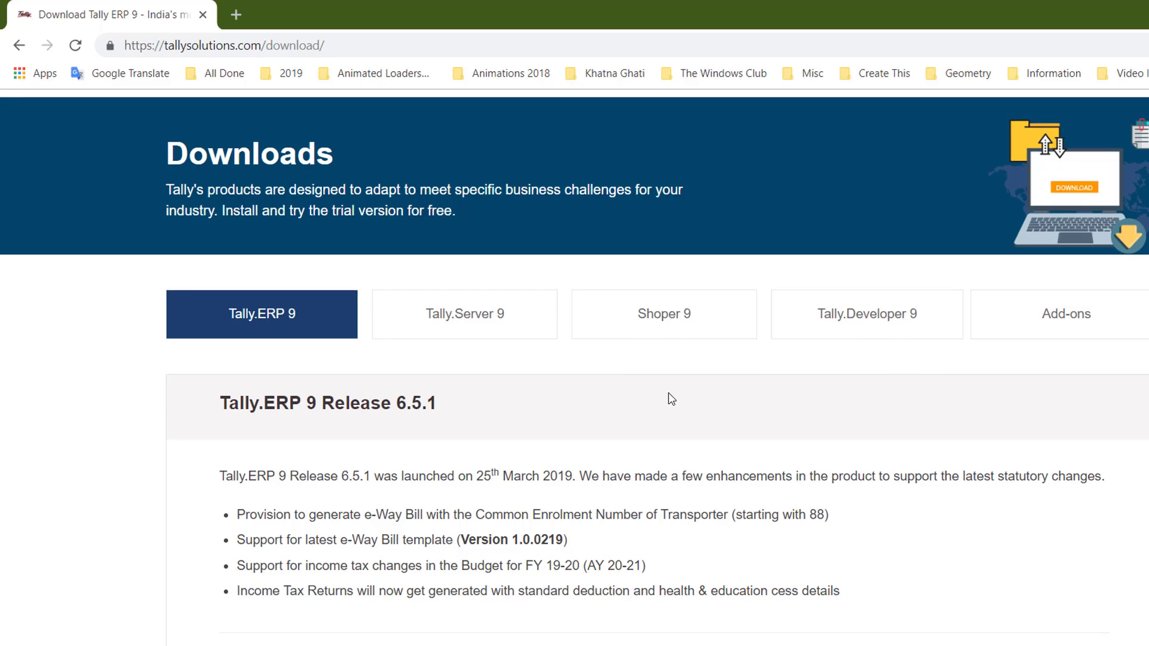
pyautogui.scroll(-1, 672, 399)
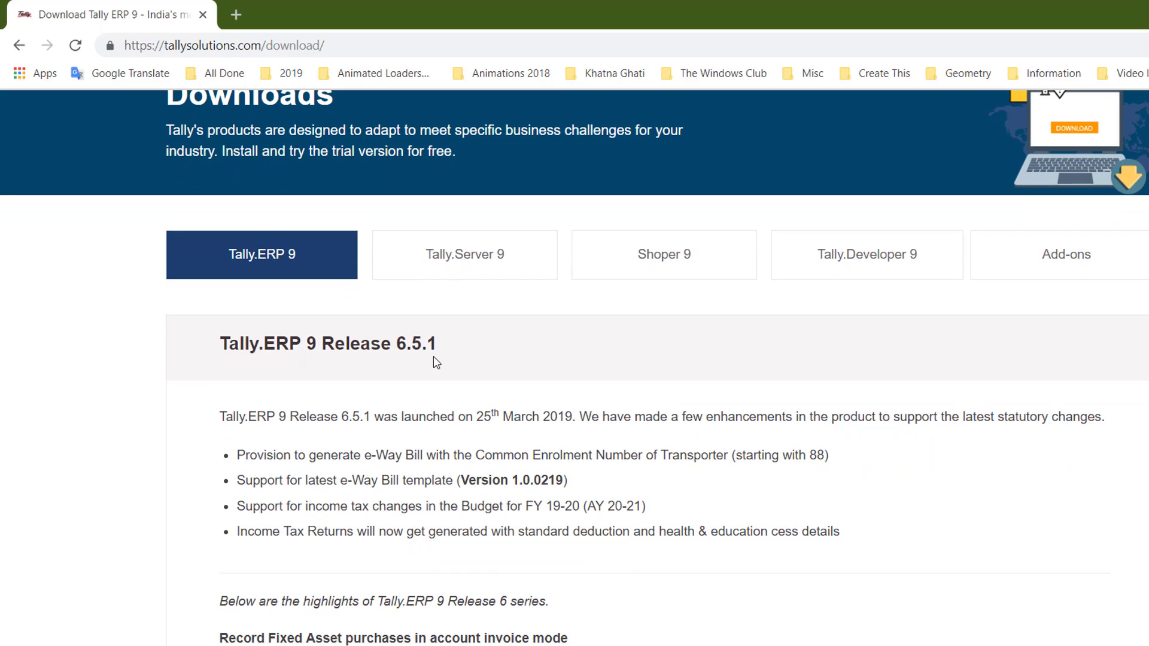
pyautogui.scroll(-3, 439, 362)
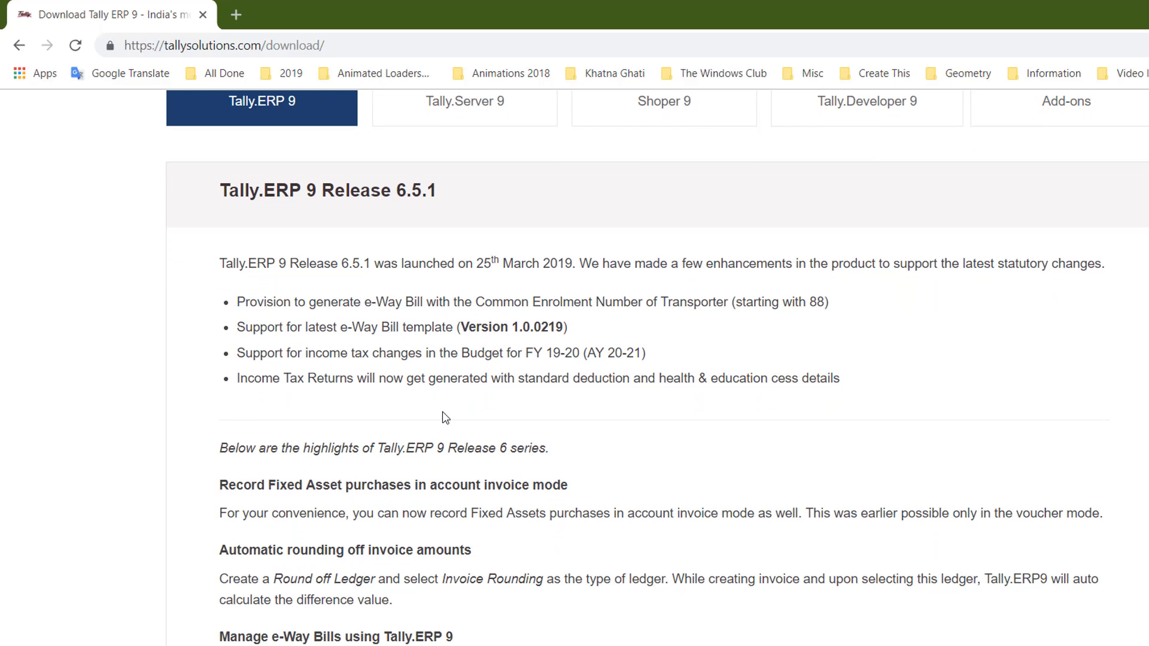
pyautogui.scroll(-2, 446, 417)
pyautogui.scroll(-2, 443, 408)
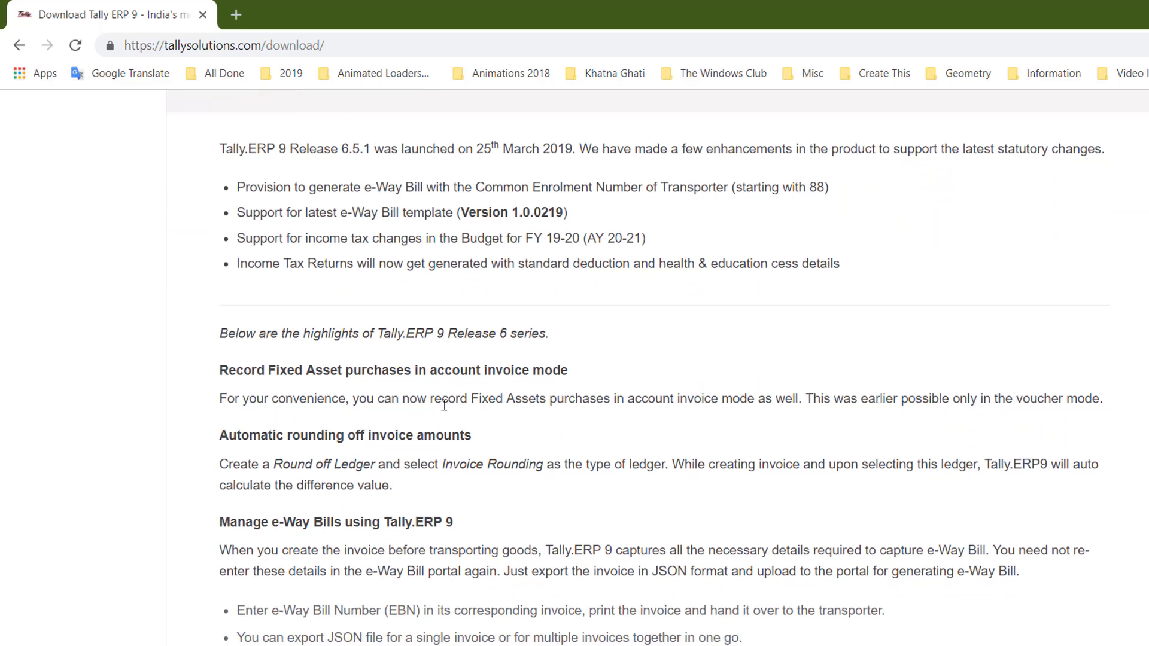
pyautogui.scroll(-5, 446, 404)
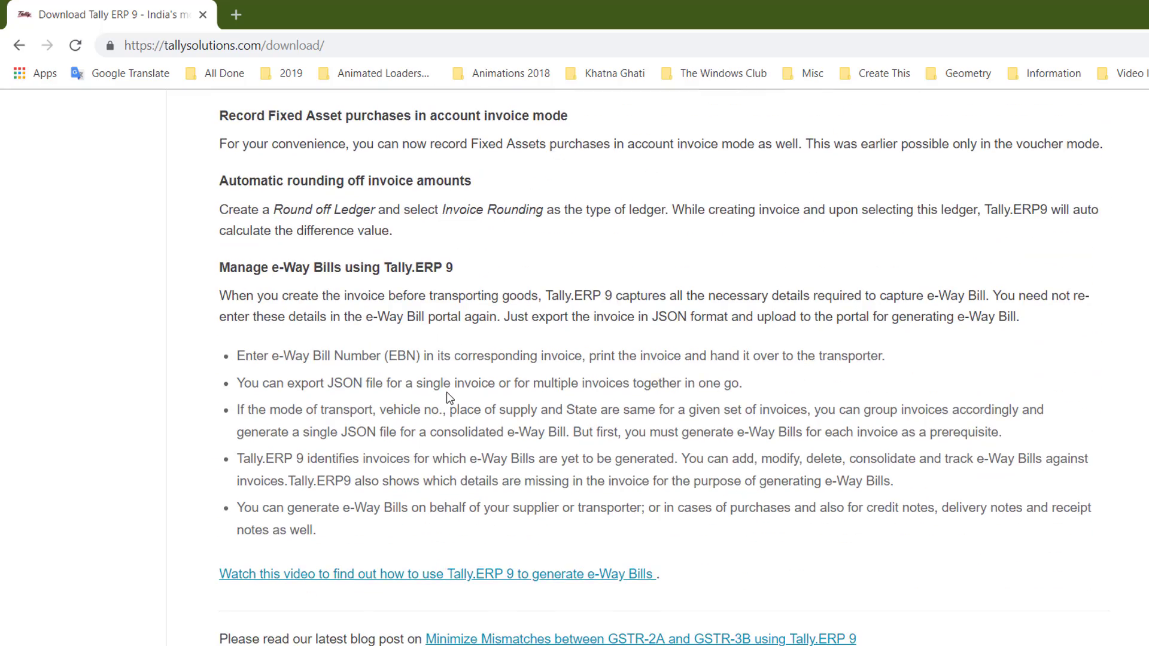
pyautogui.scroll(-1, 449, 398)
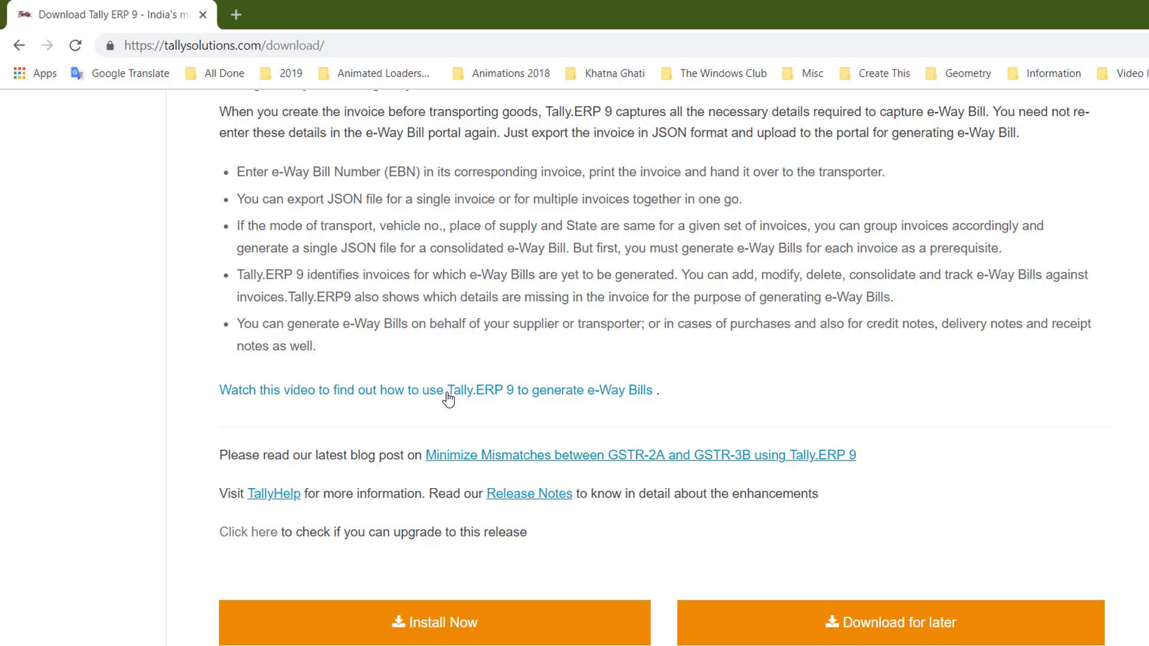
pyautogui.scroll(17, 449, 359)
pyautogui.scroll(-19, 536, 341)
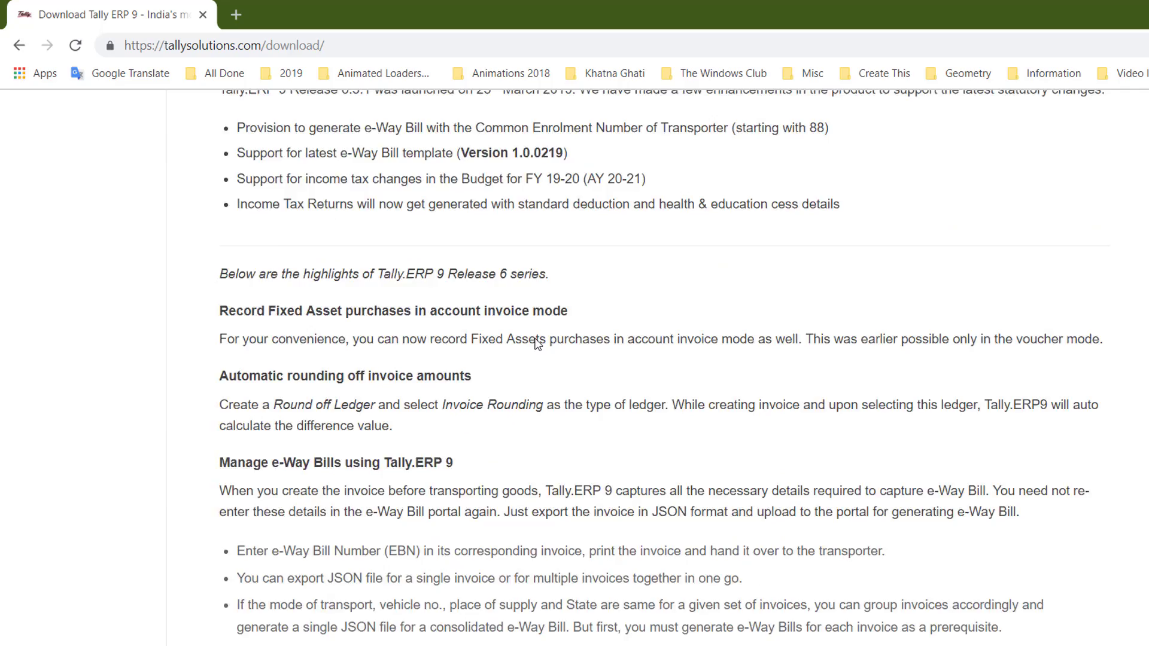
pyautogui.scroll(-3, 537, 343)
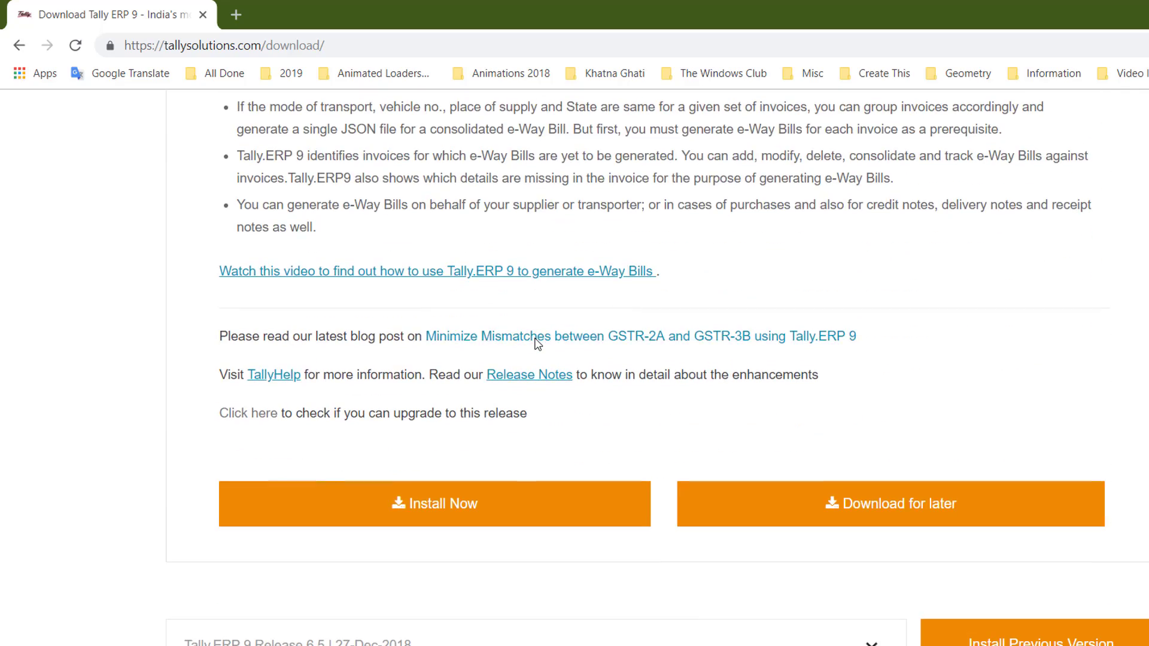
pyautogui.scroll(-2, 537, 342)
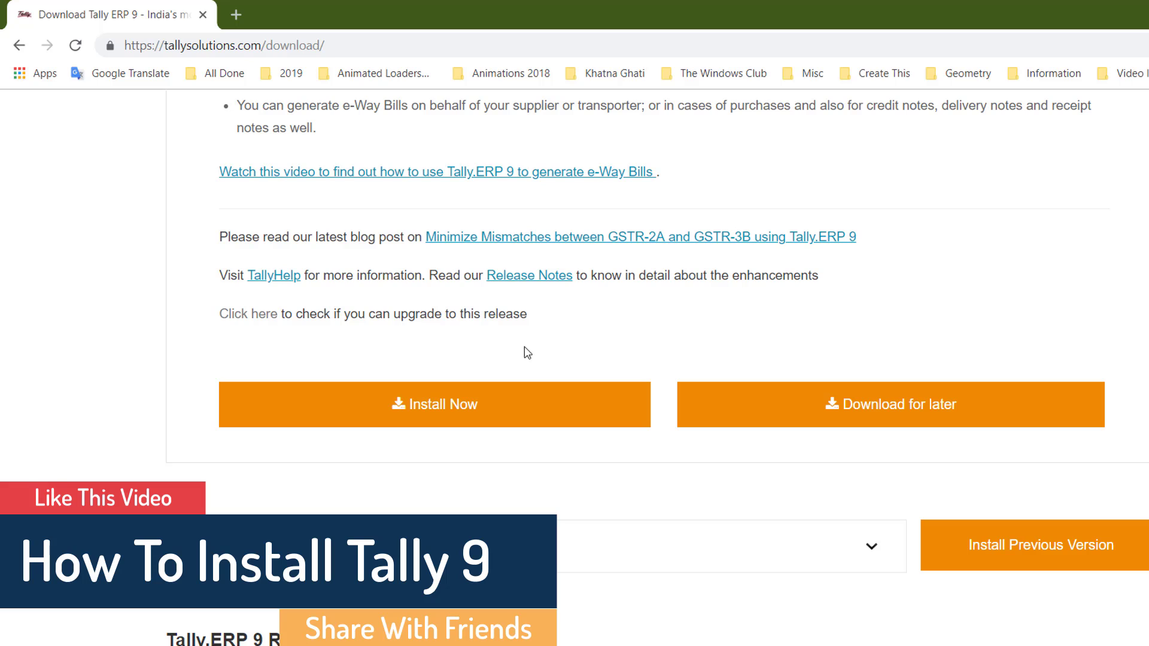
# Download the 84.5 MB Tally.ERP 9 setup.exe installer using Download for later.
pyautogui.click(483, 413)
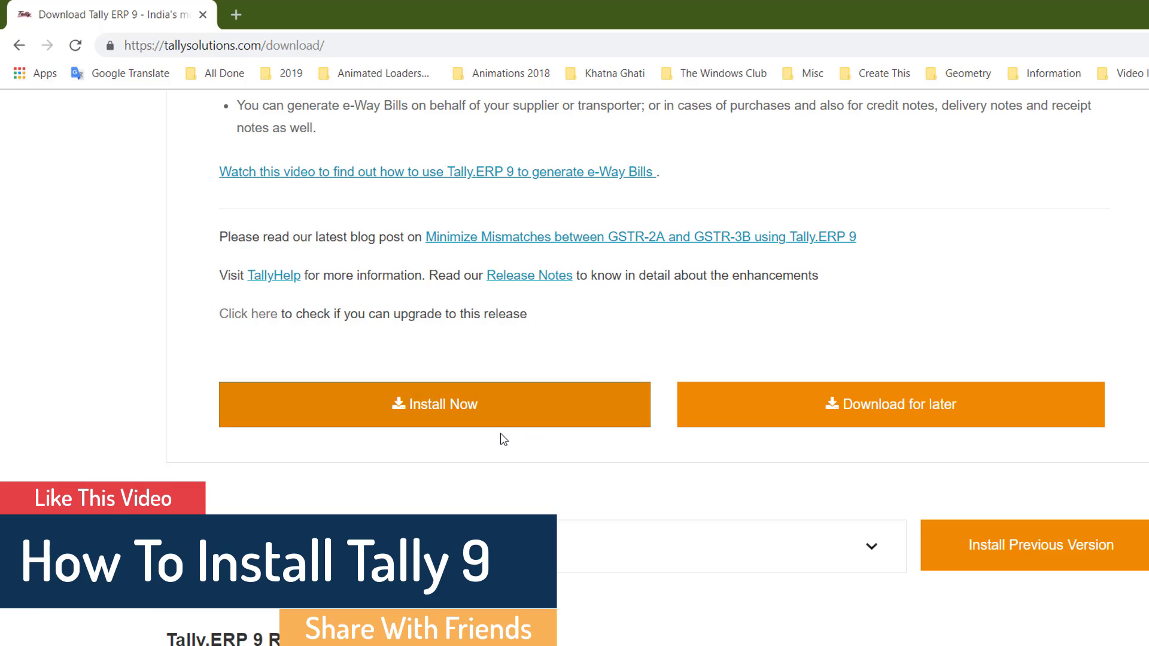
pyautogui.click(757, 407)
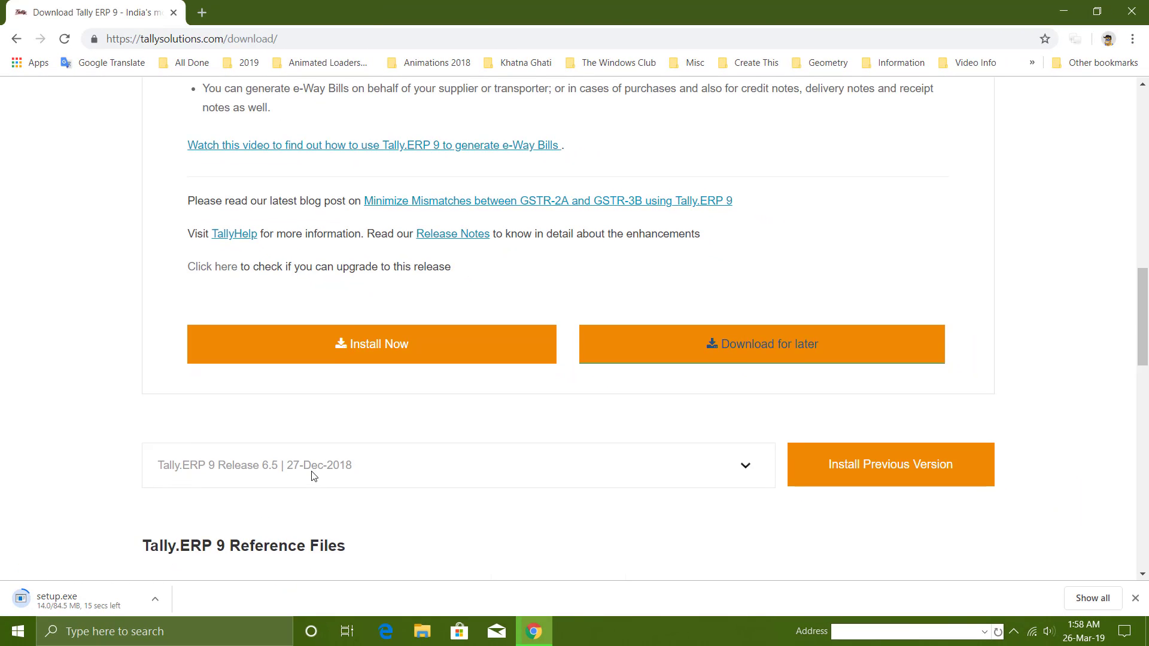
pyautogui.scroll(-2, 313, 474)
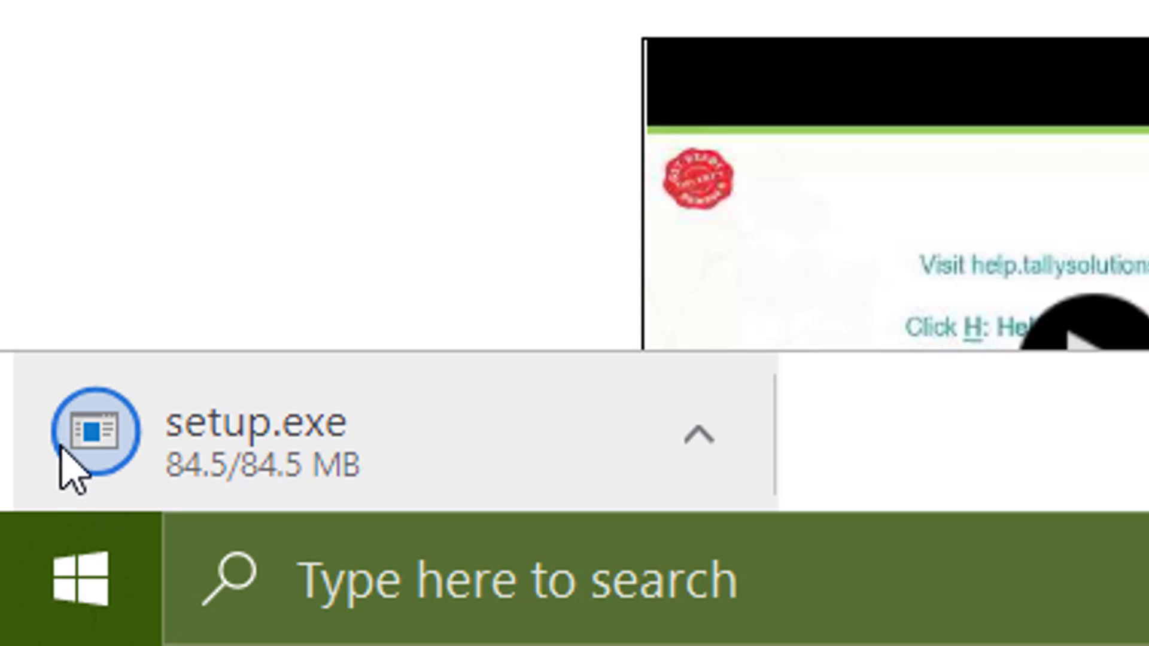
# Show setup.exe in its Downloads folder and launch the Tally.ERP 9 installer from there.
pyautogui.click(699, 435)
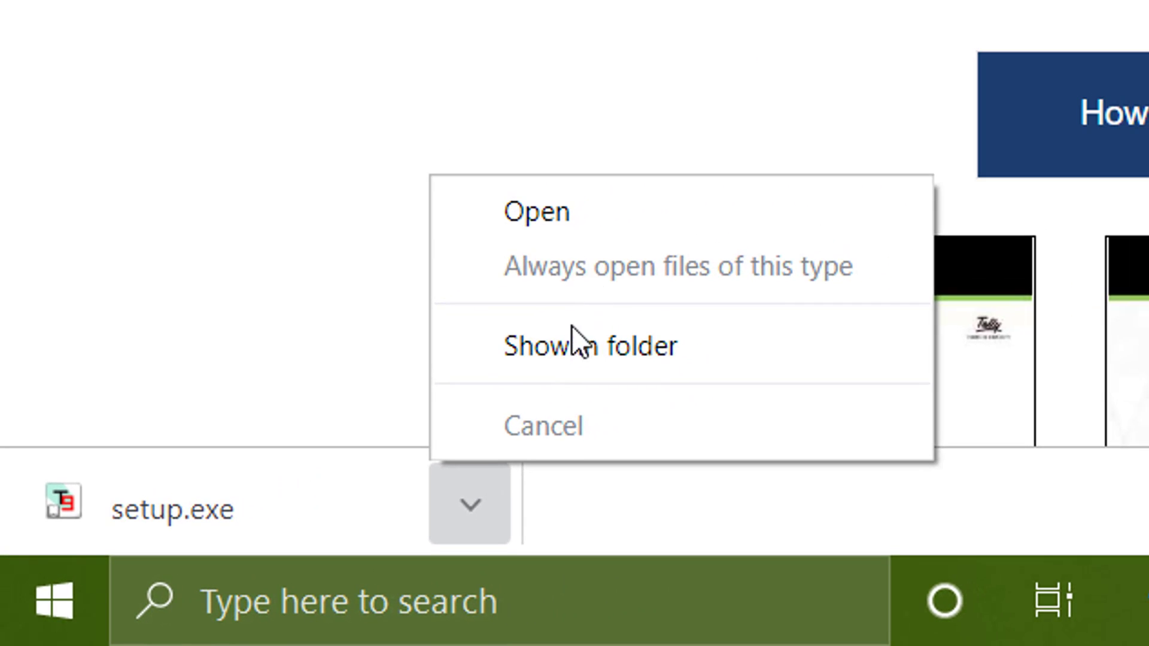
pyautogui.click(571, 344)
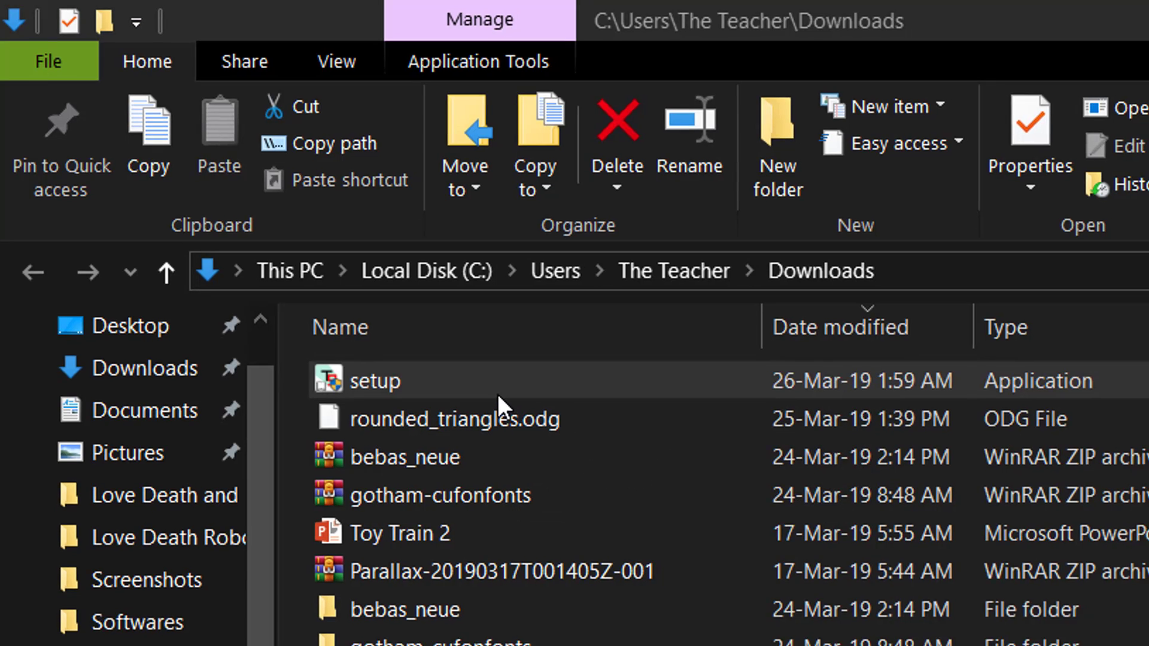
pyautogui.doubleClick(498, 392)
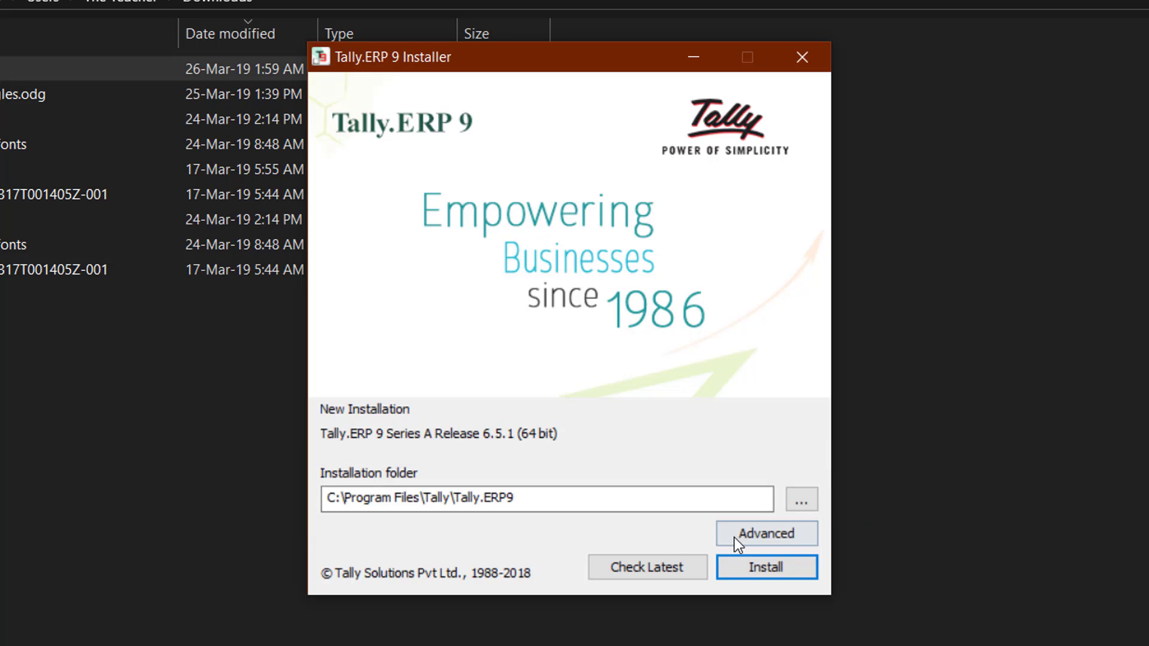
# Open the installer's Advanced settings for data directory, country and startup language.
pyautogui.click(756, 536)
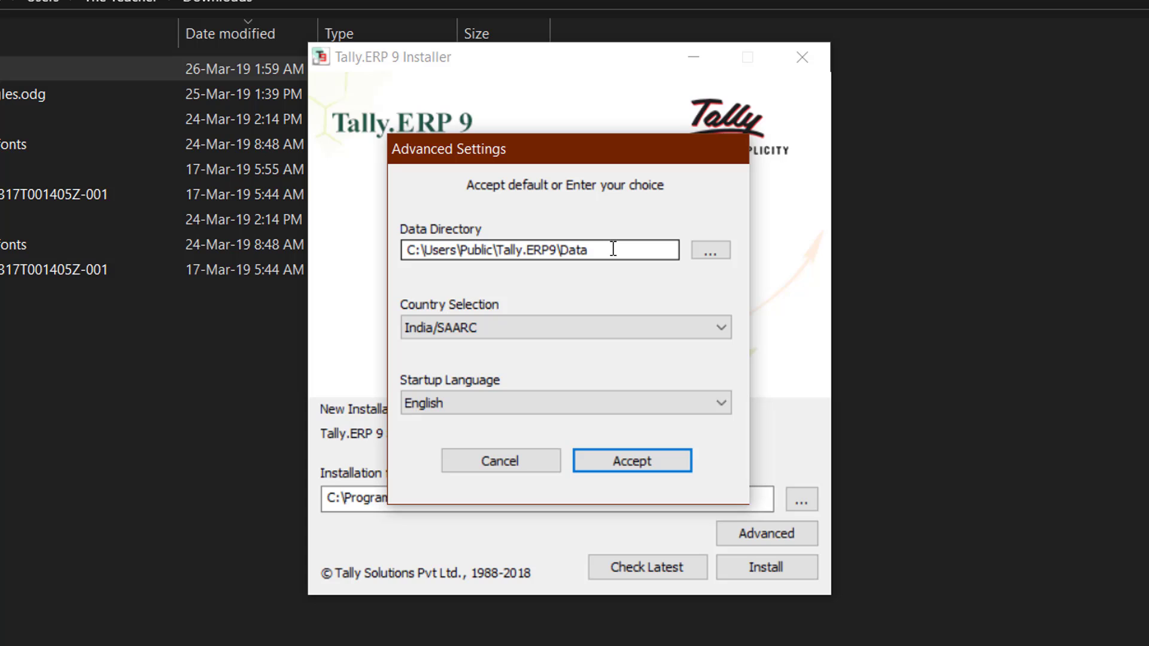
# Select the Data Directory field, currently C:\Users\Public\Tally.ERP9\Data, to change it.
pyautogui.click(613, 250)
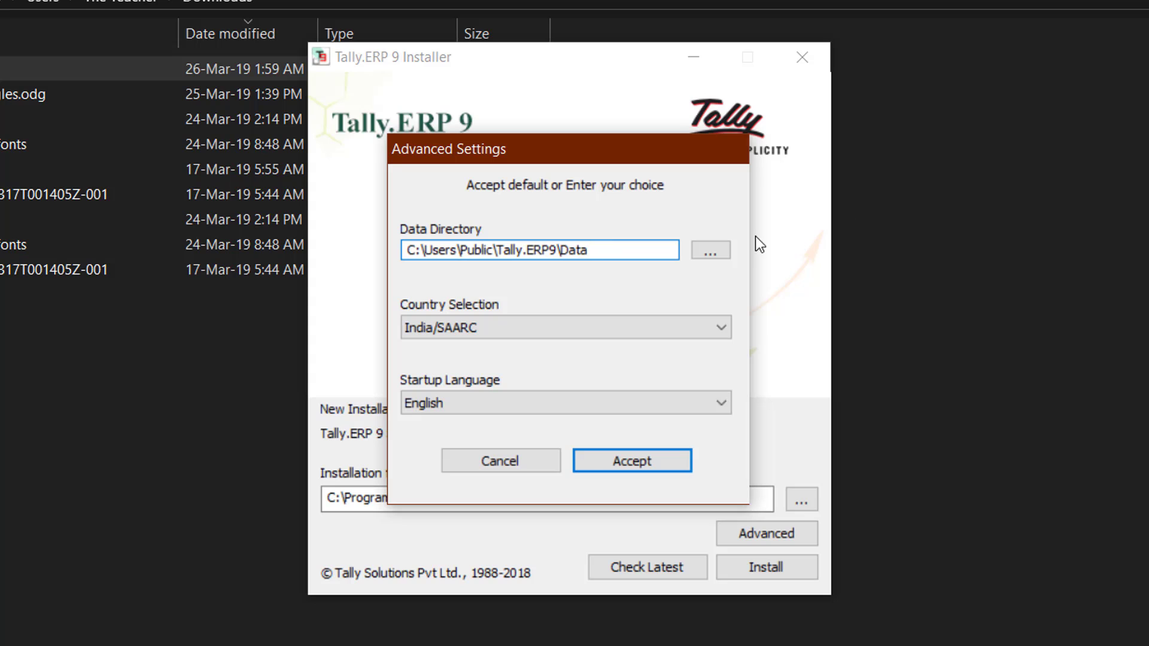
# Browse for a data folder, collapse drive C and select the top folder on drive E.
pyautogui.click(726, 251)
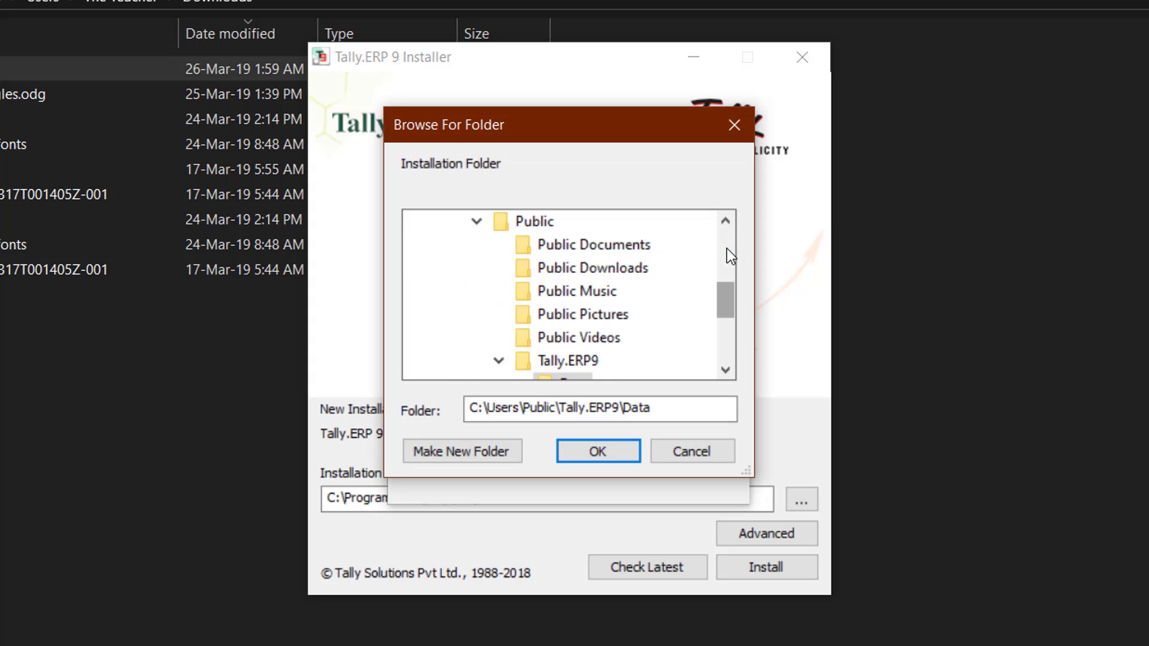
pyautogui.scroll(2, 713, 256)
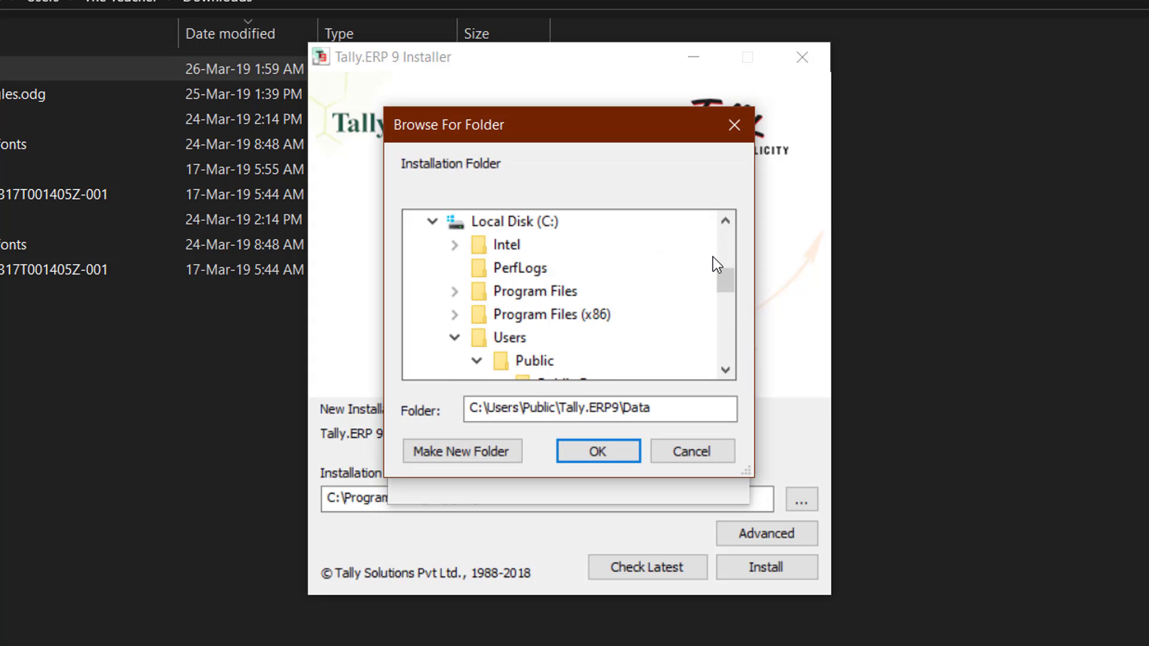
pyautogui.click(432, 223)
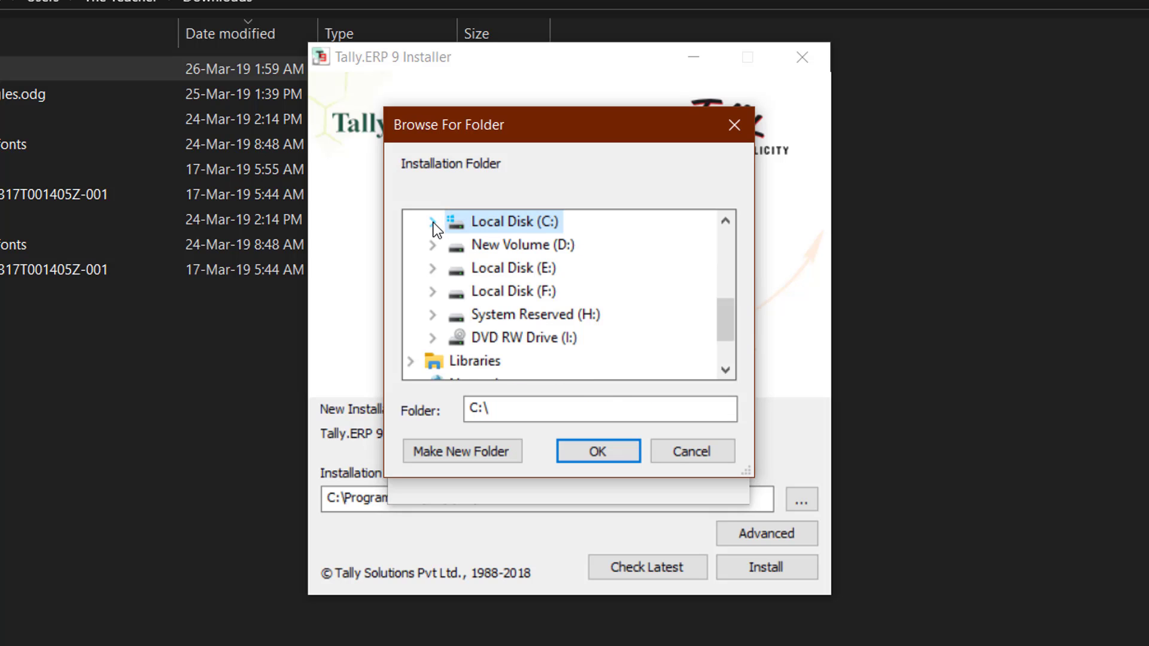
pyautogui.click(432, 270)
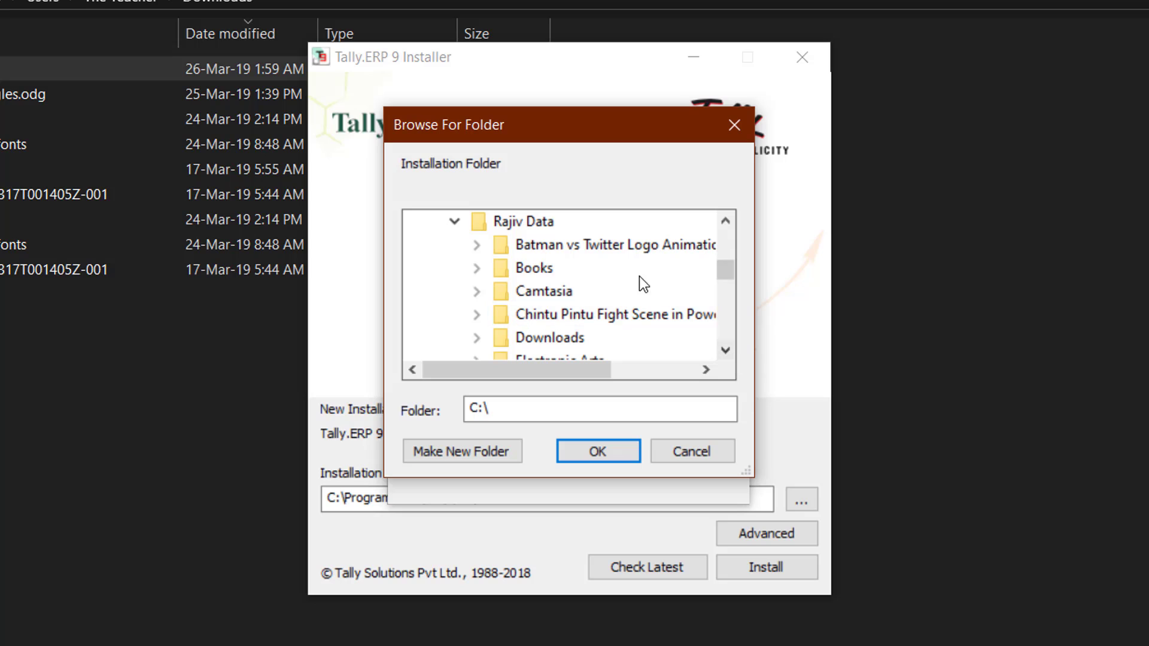
pyautogui.click(724, 222)
pyautogui.click(724, 222)
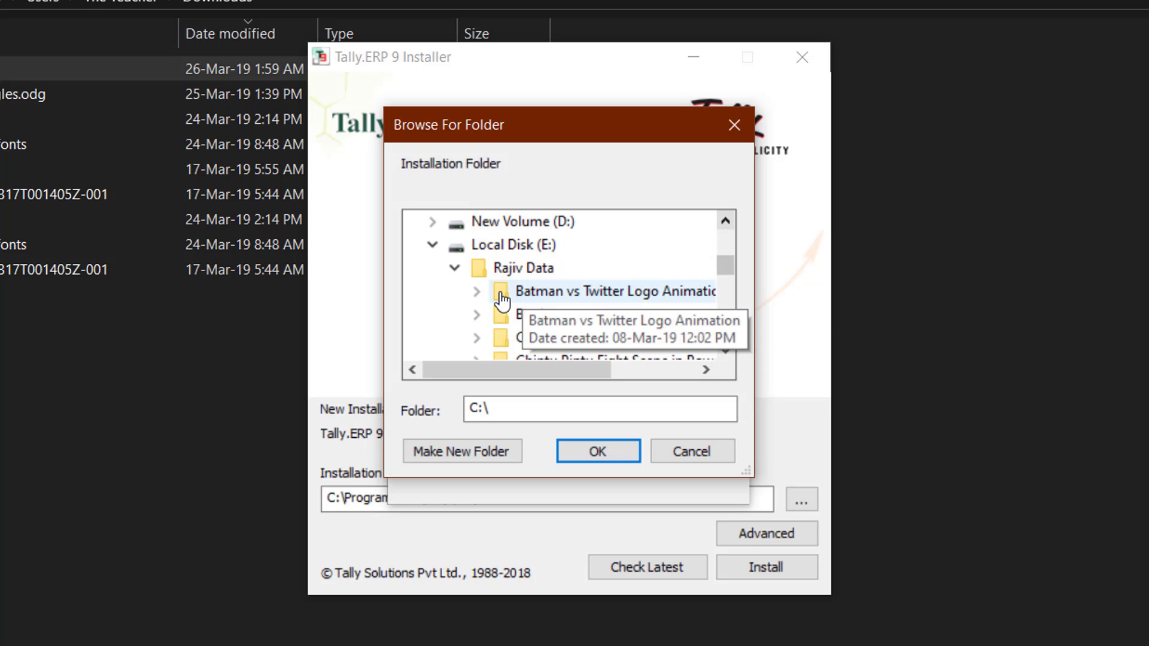
pyautogui.click(518, 269)
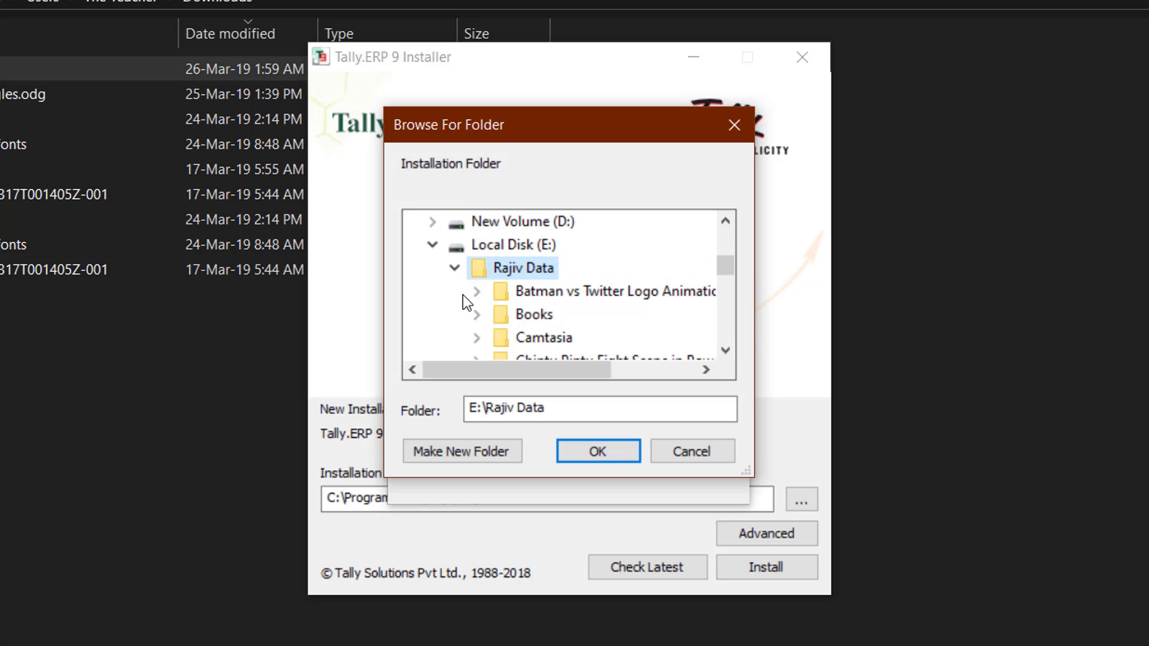
# Create a new folder named 'Tally ERP Data' there, then close the folder browser.
pyautogui.click(464, 452)
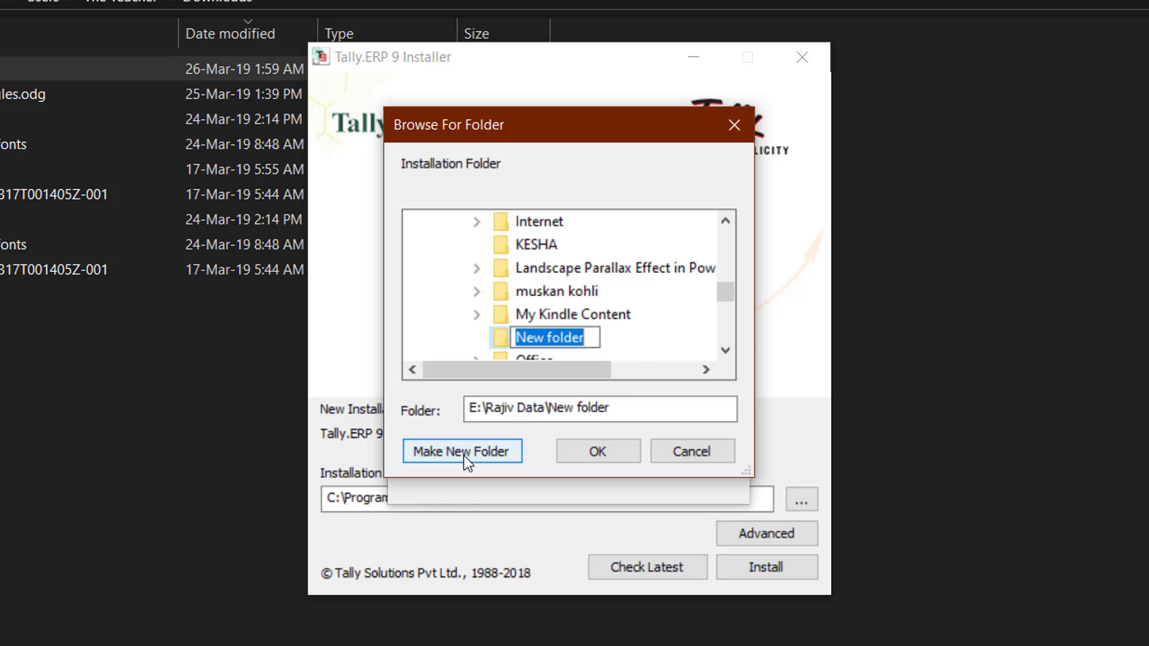
pyautogui.write('Tally ')
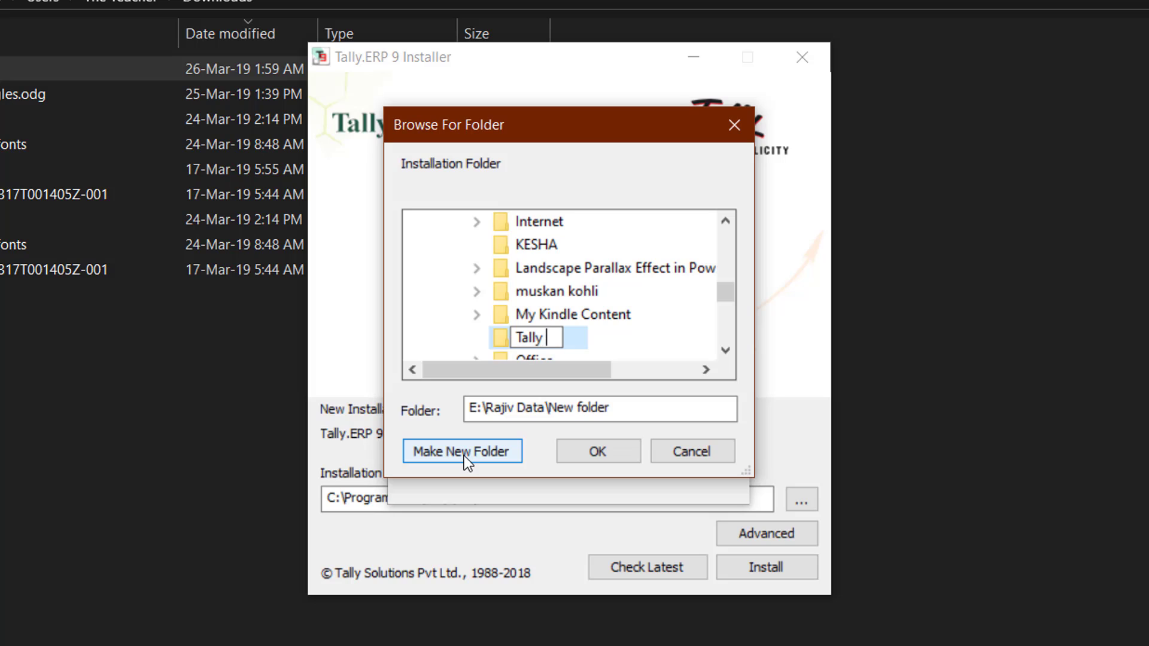
pyautogui.write('ERP ')
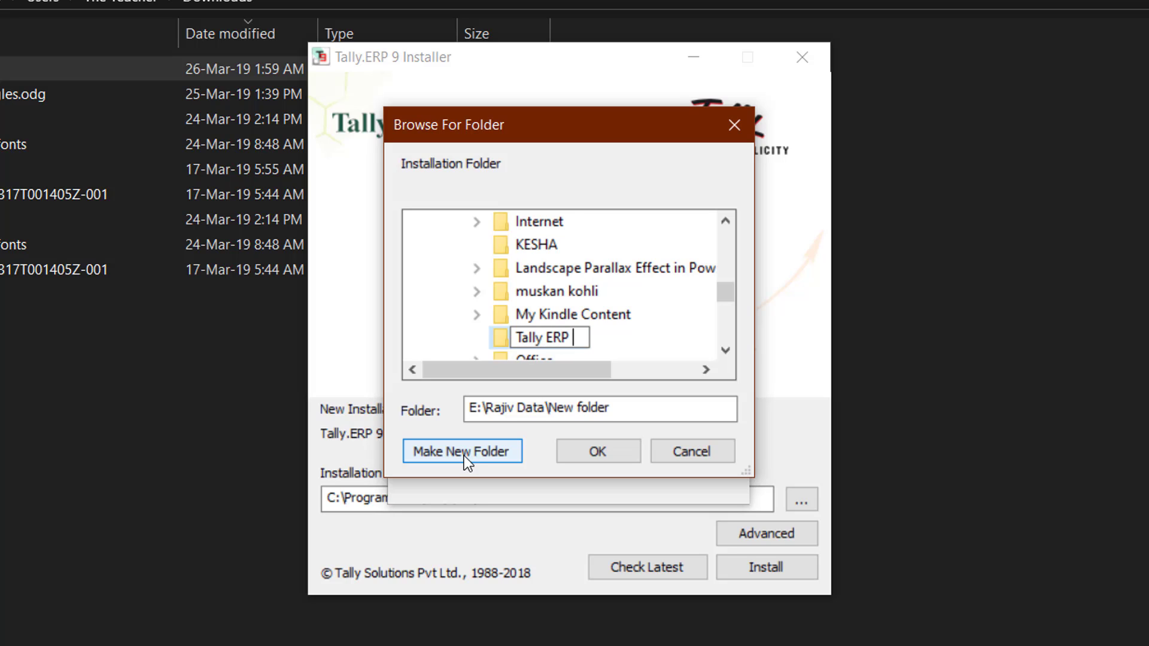
pyautogui.write('Data')
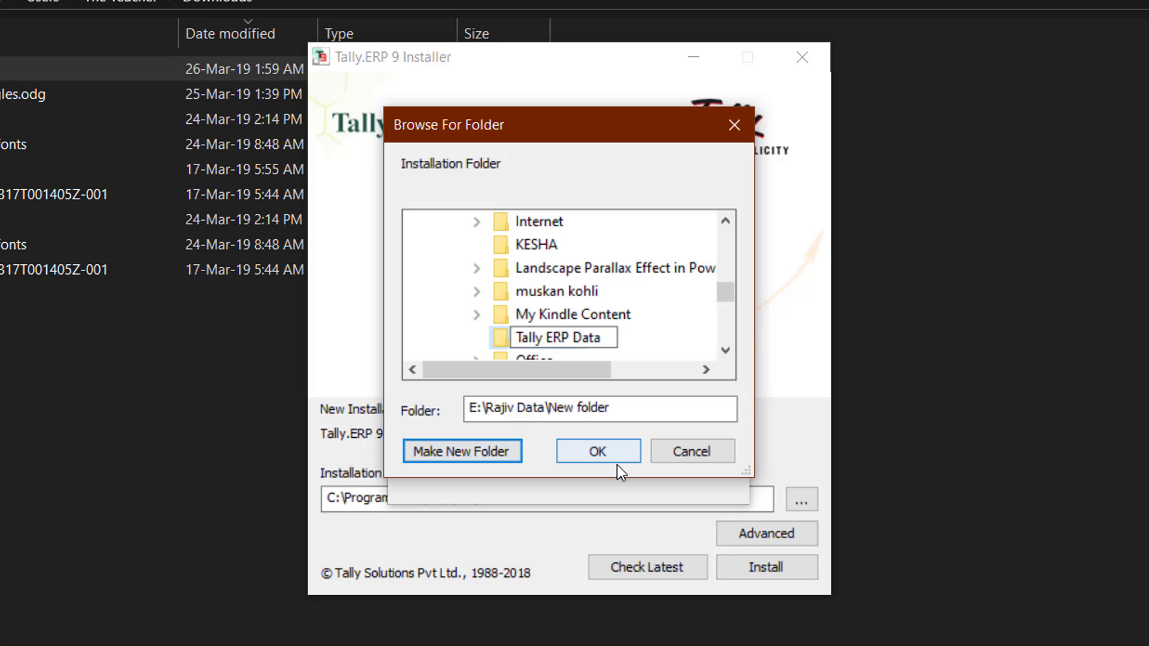
pyautogui.click(617, 458)
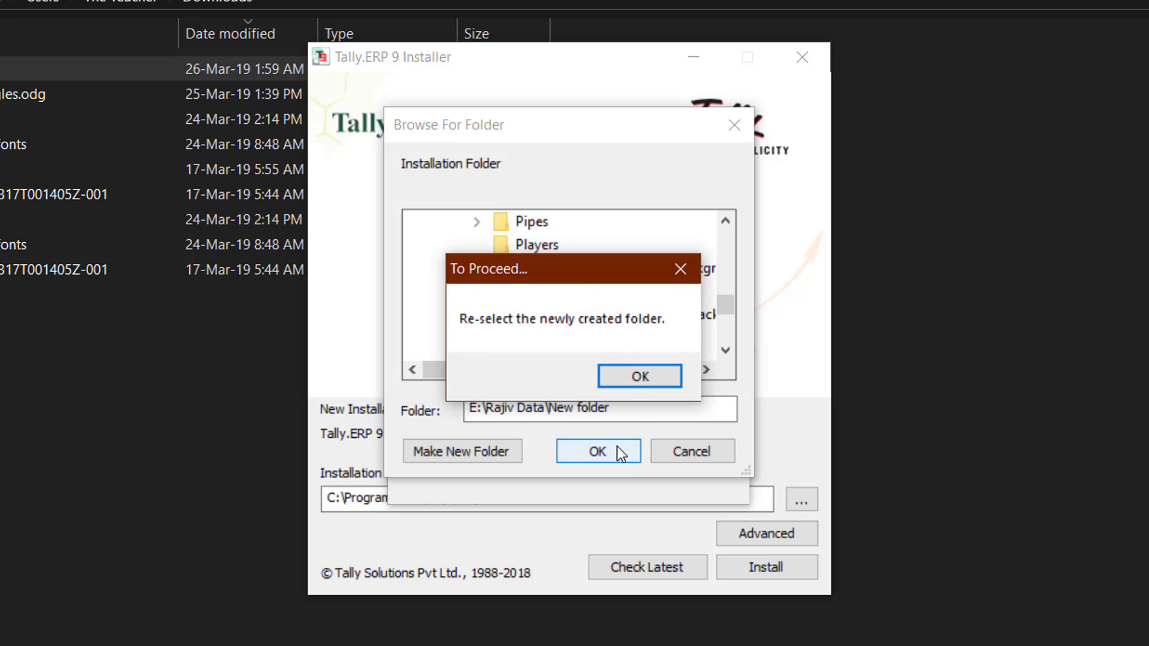
pyautogui.click(645, 386)
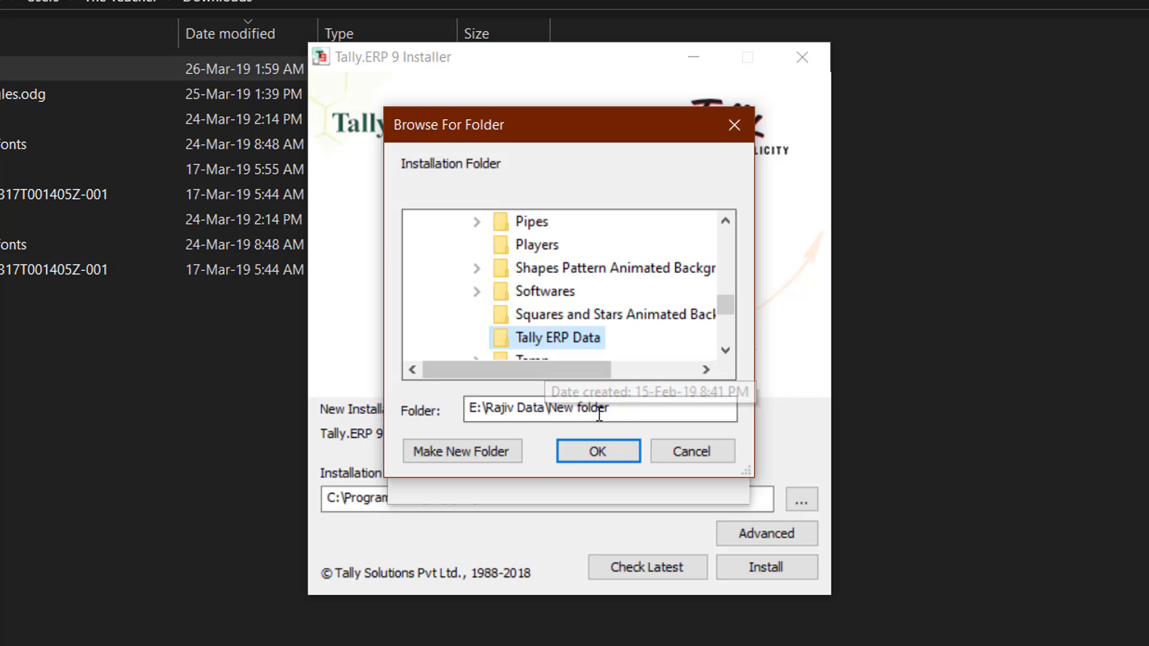
pyautogui.click(591, 452)
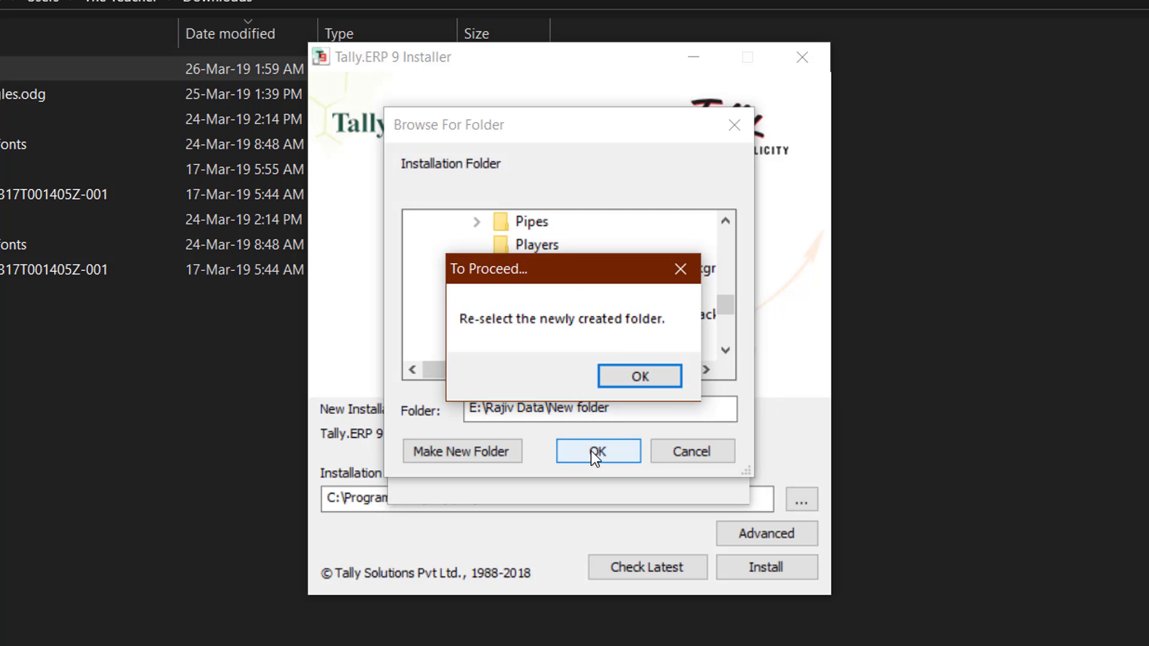
pyautogui.click(645, 371)
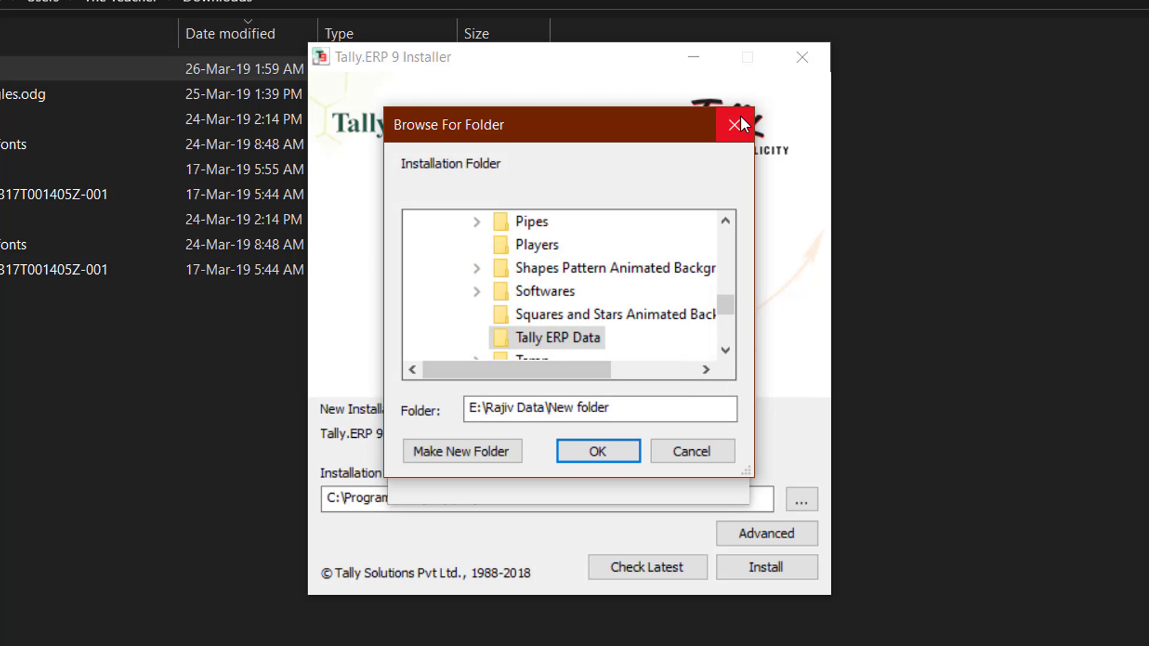
pyautogui.click(738, 121)
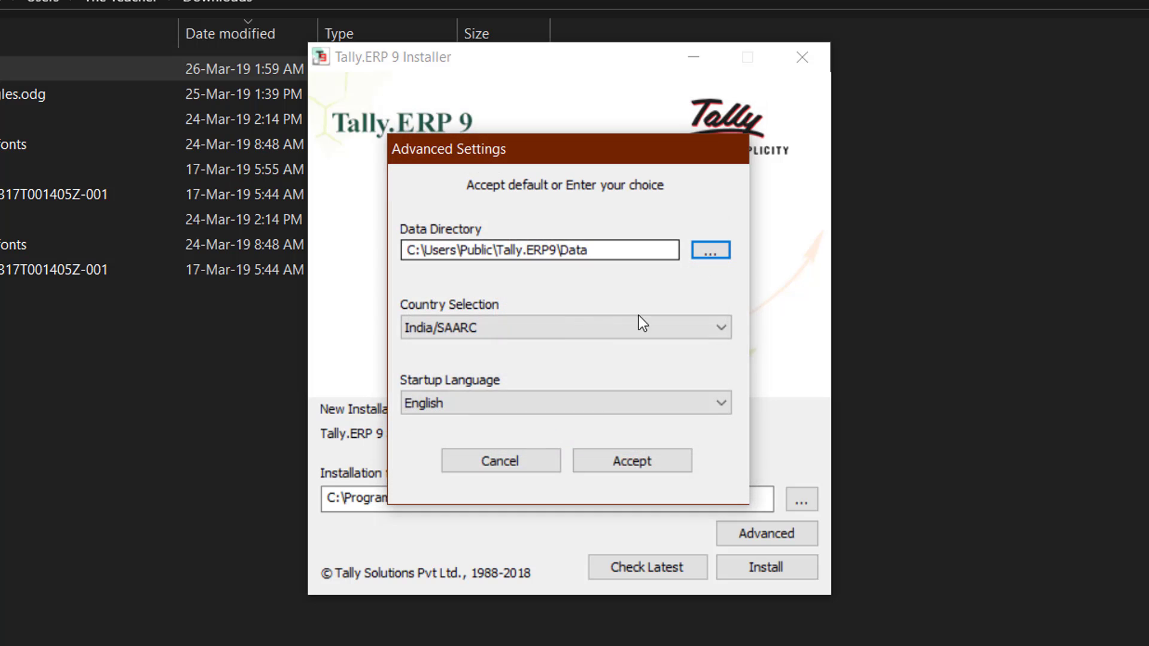
# Set the data directory to the Tally ERP Data folder on drive E.
pyautogui.click(712, 251)
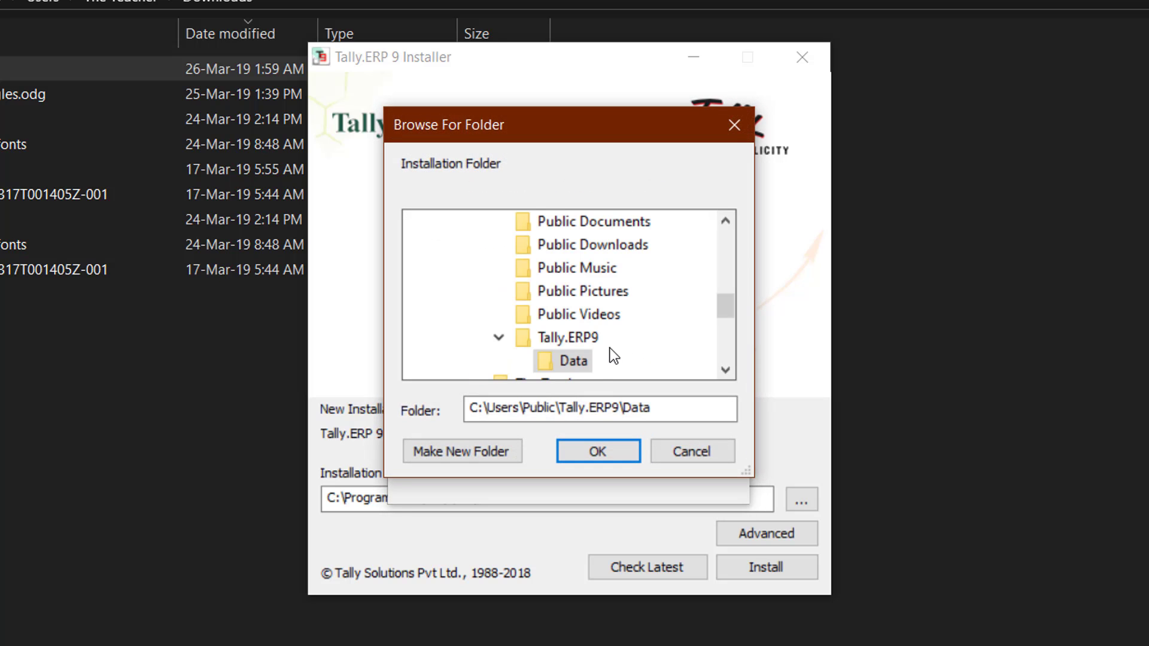
pyautogui.scroll(-2, 728, 331)
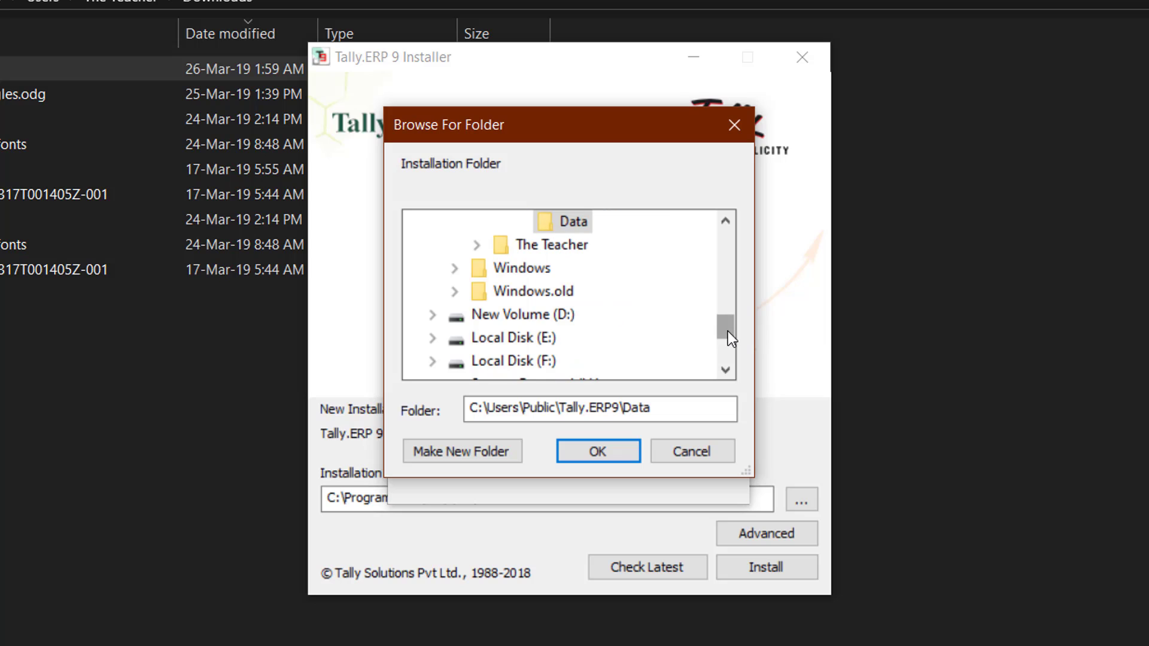
pyautogui.click(436, 336)
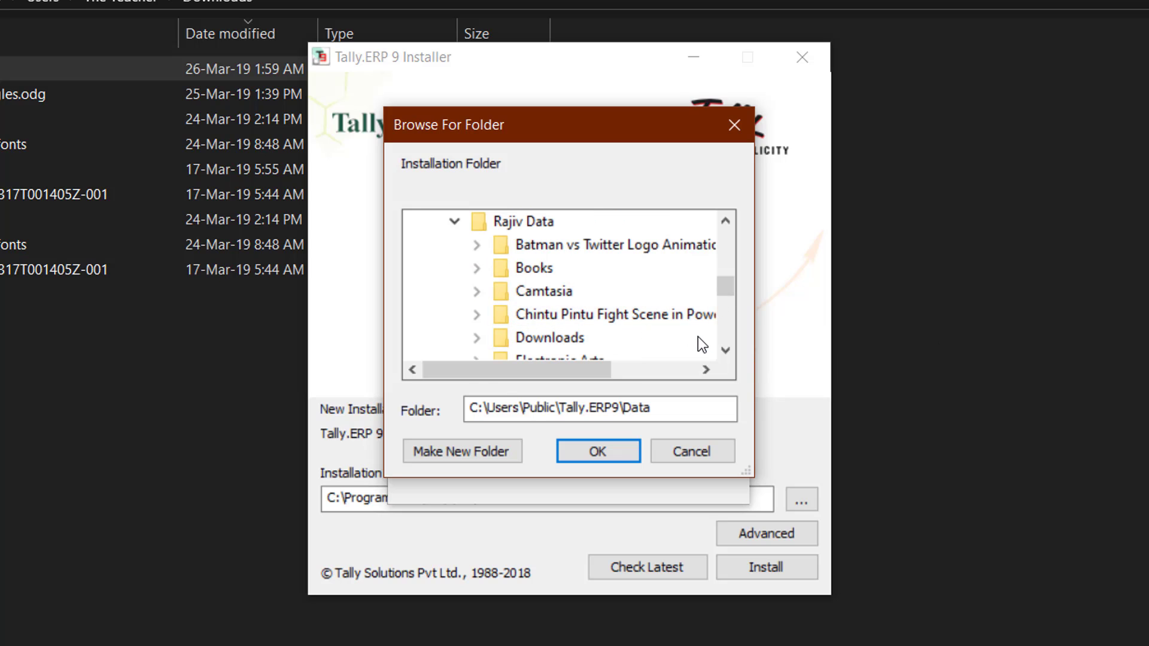
pyautogui.click(610, 316)
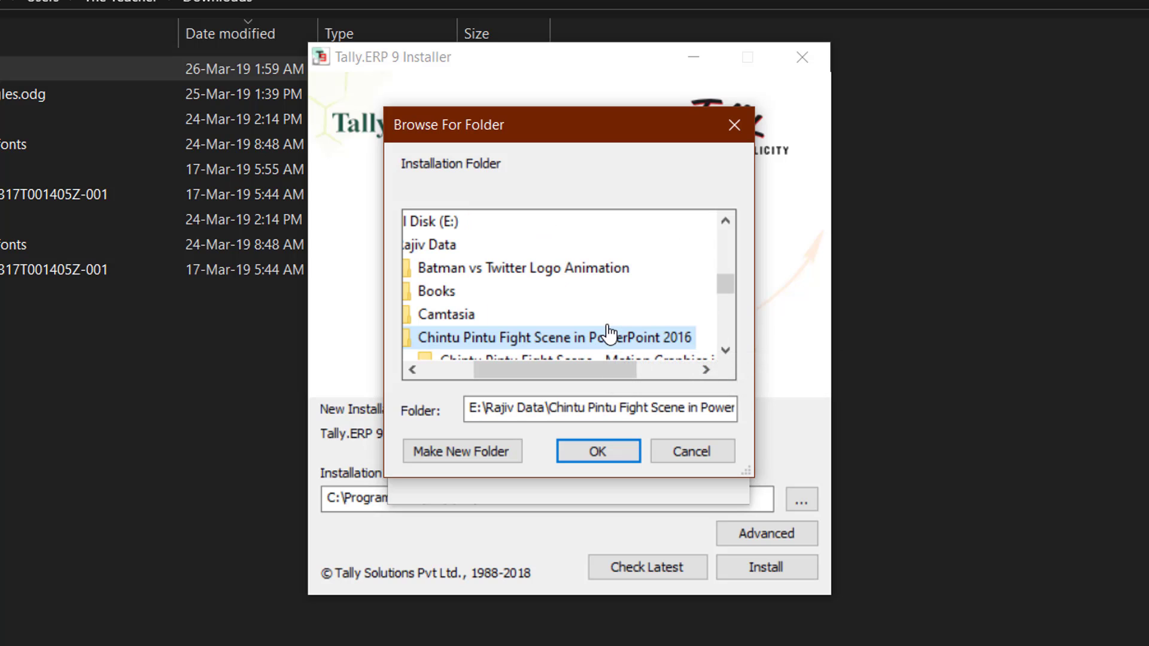
pyautogui.press('t')
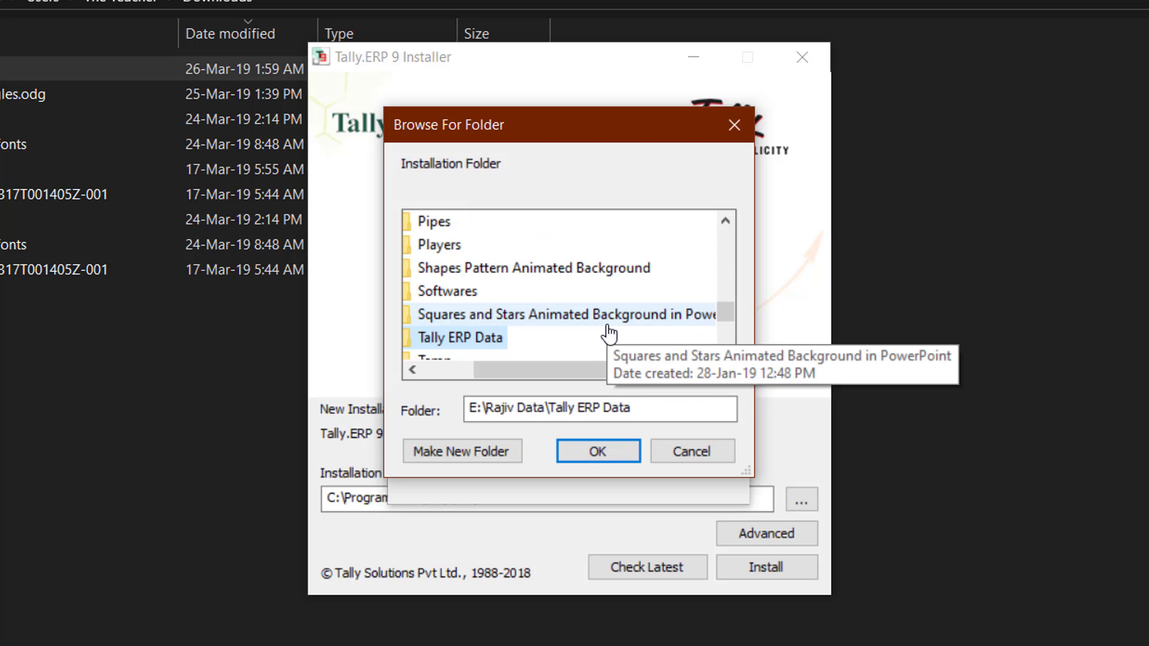
pyautogui.click(587, 453)
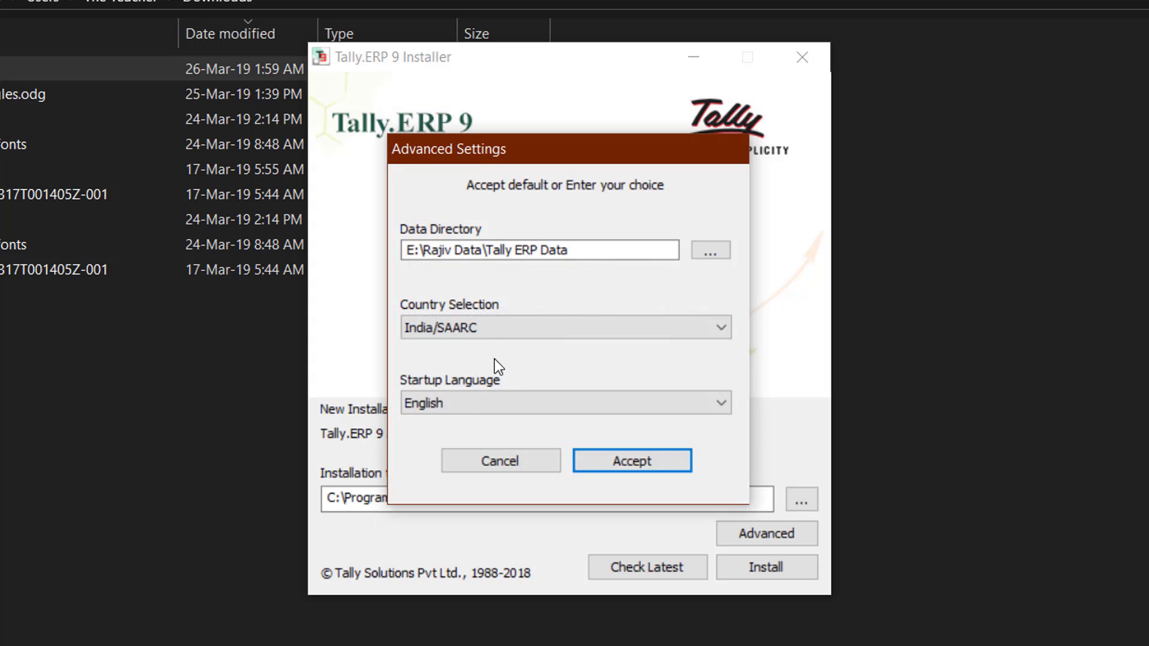
# Set country to Others, keep English as startup language, and accept the settings.
pyautogui.click(472, 331)
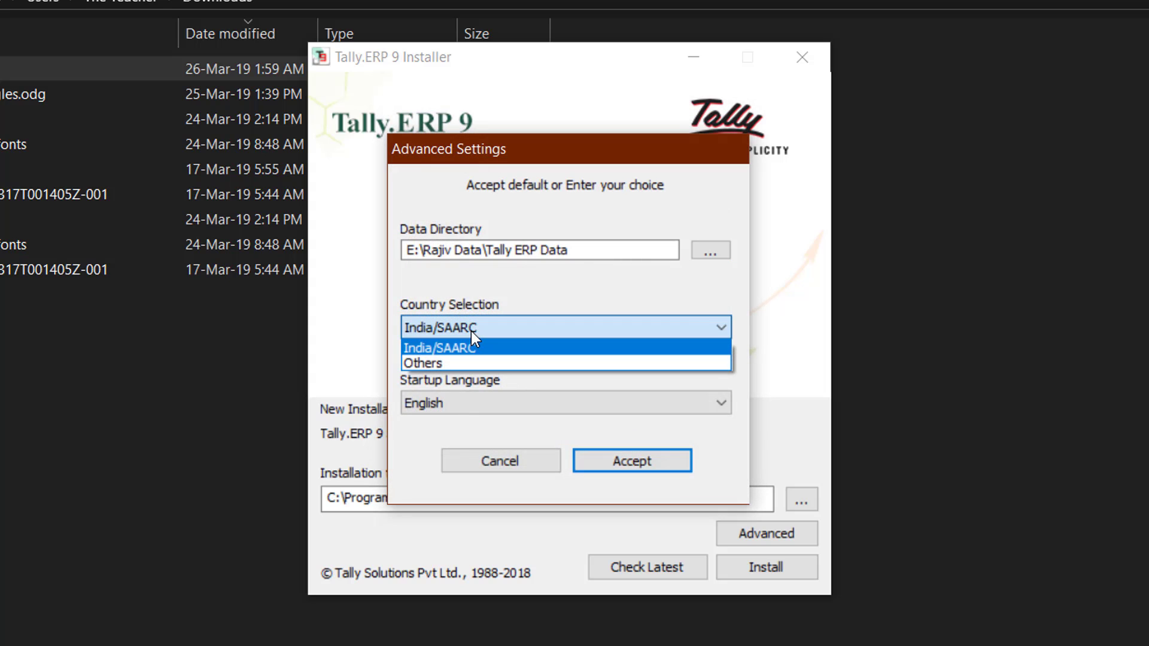
pyautogui.click(437, 362)
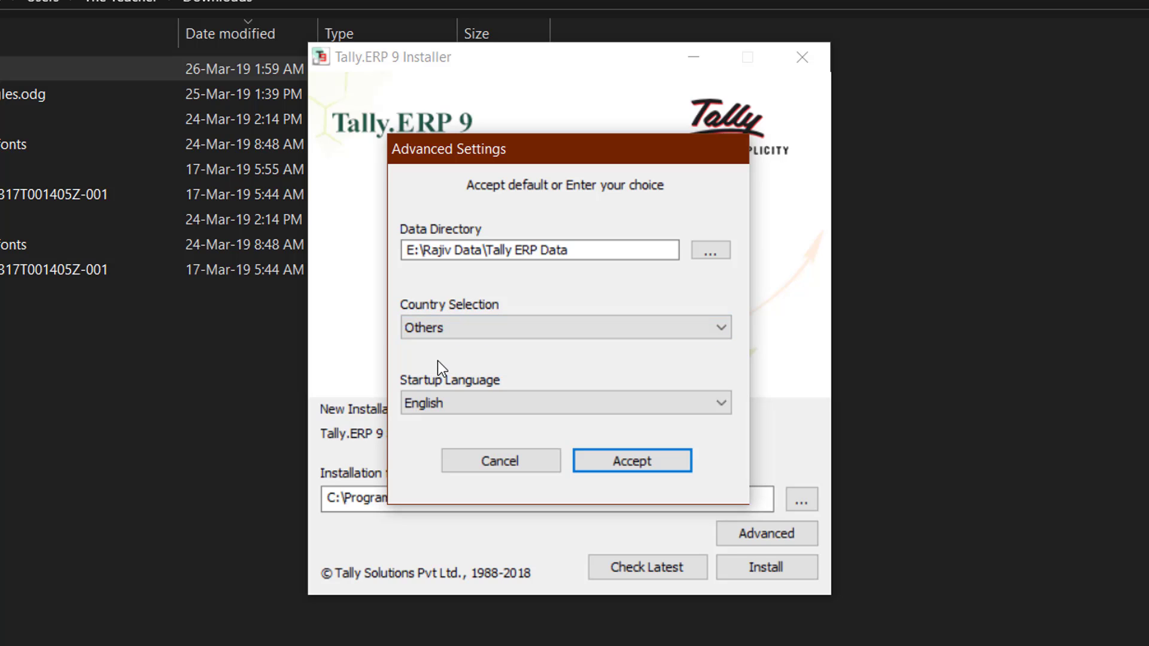
pyautogui.click(453, 407)
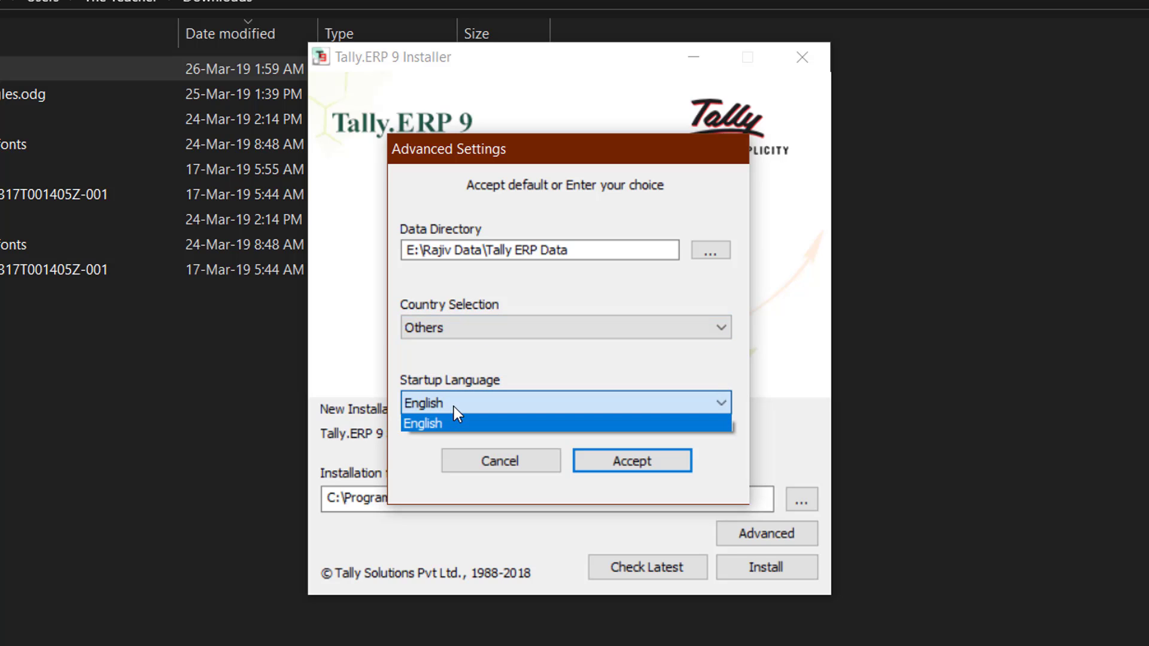
pyautogui.click(454, 407)
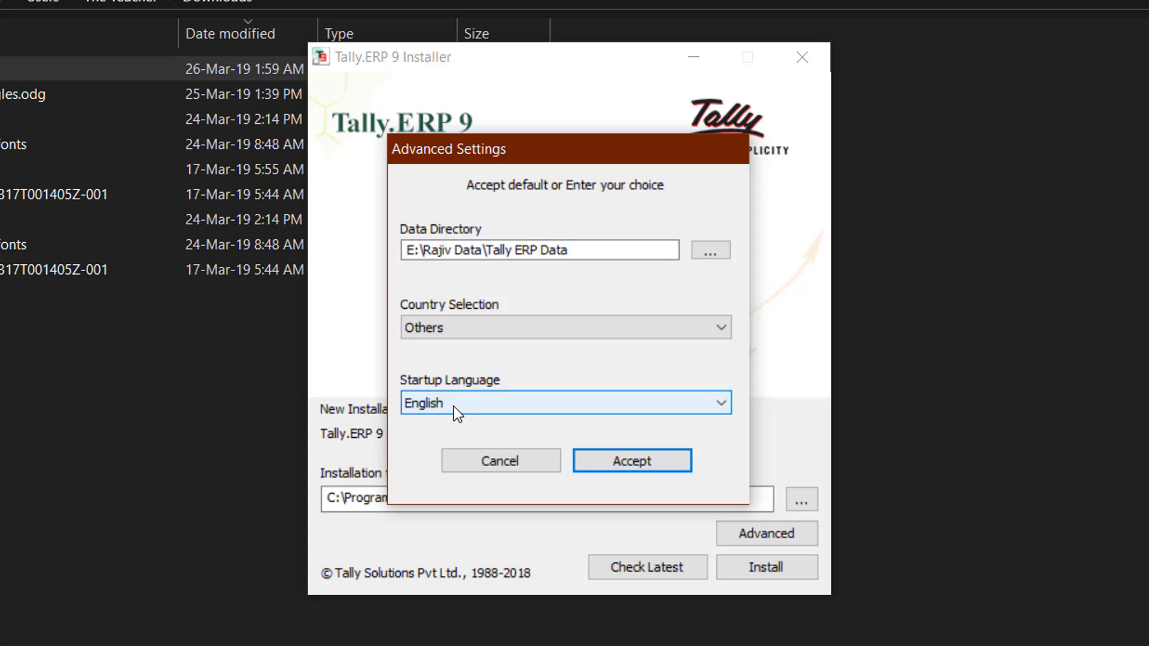
pyautogui.click(622, 412)
pyautogui.click(622, 413)
pyautogui.click(624, 460)
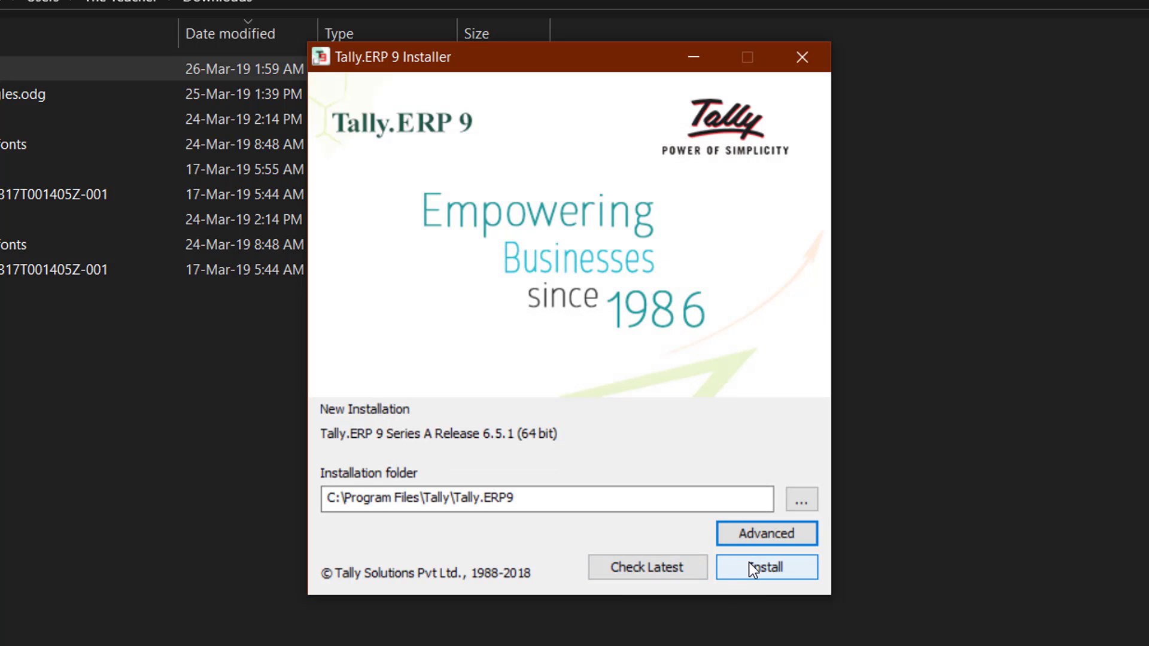
# Start installing Series A Release 6.5.1 (64 bit), close the Downloads window, and right-click This PC.
pyautogui.click(749, 564)
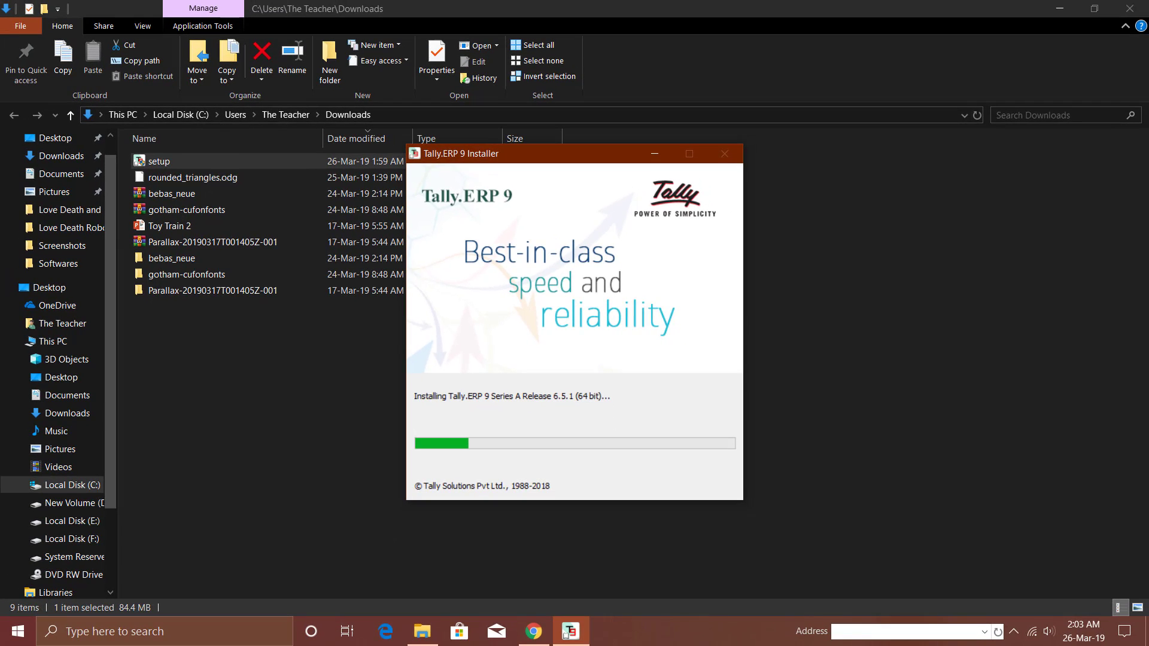
pyautogui.click(1129, 8)
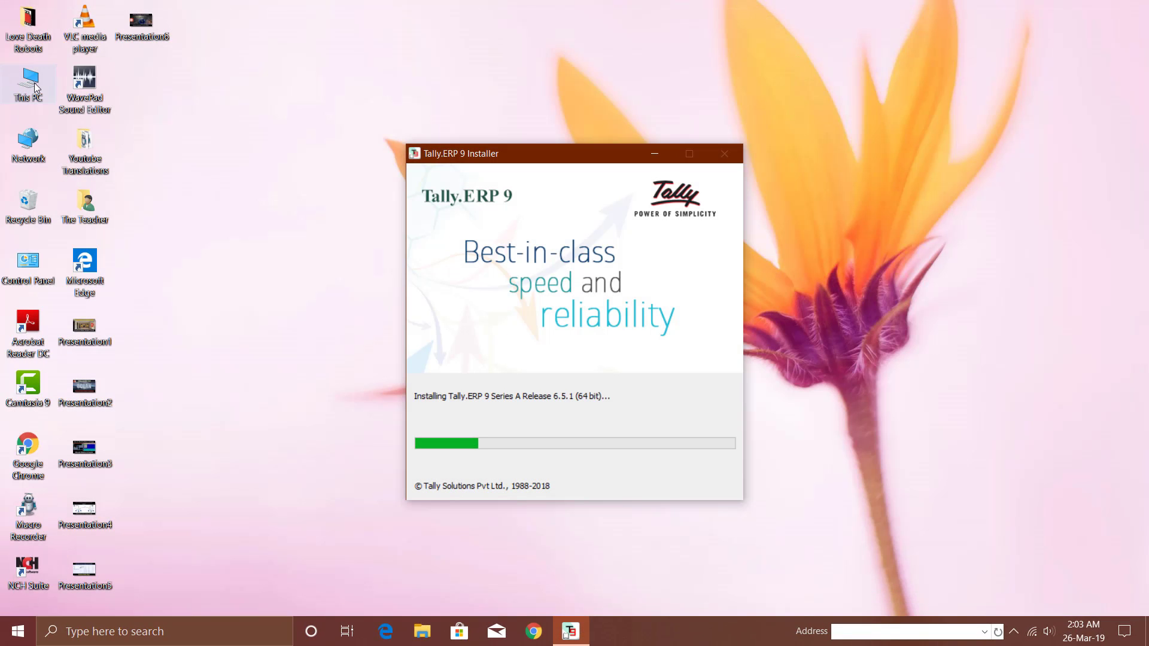
pyautogui.rightClick(36, 84)
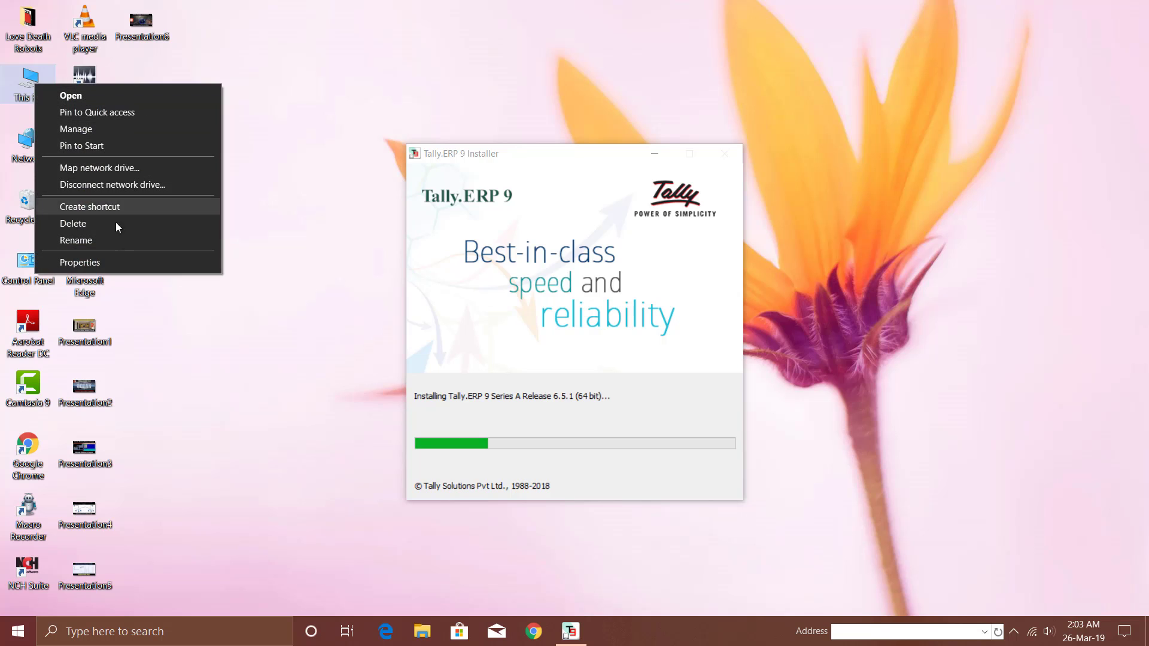
# Confirm in This PC's System properties that the computer runs a 64-bit operating system.
pyautogui.click(110, 262)
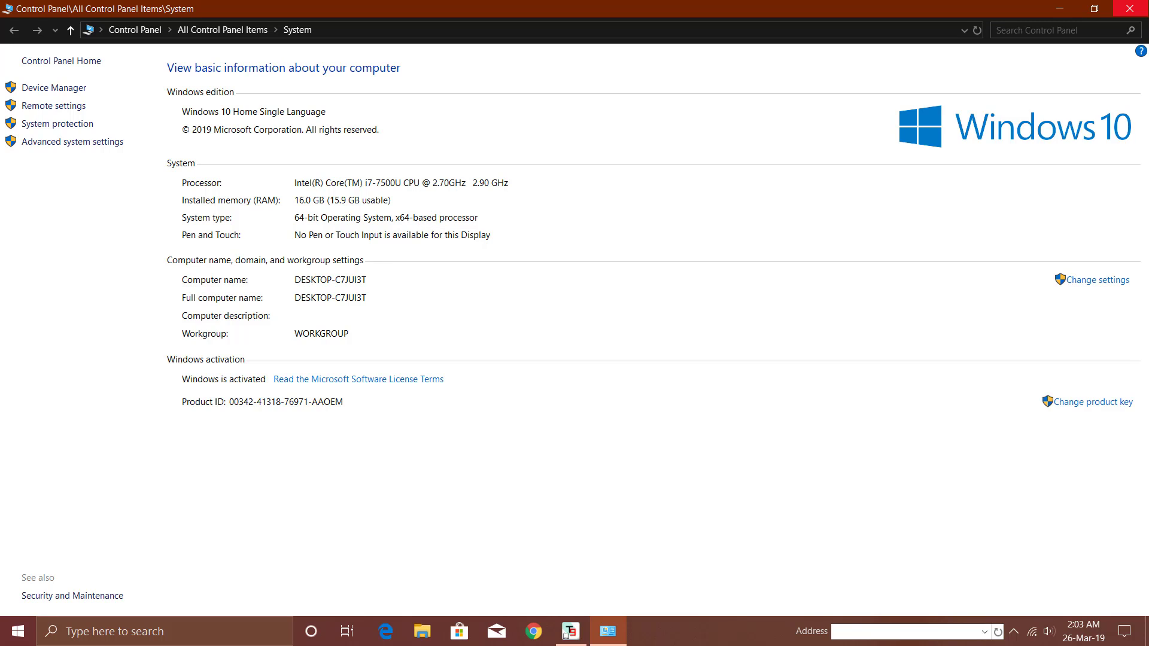
pyautogui.click(1129, 8)
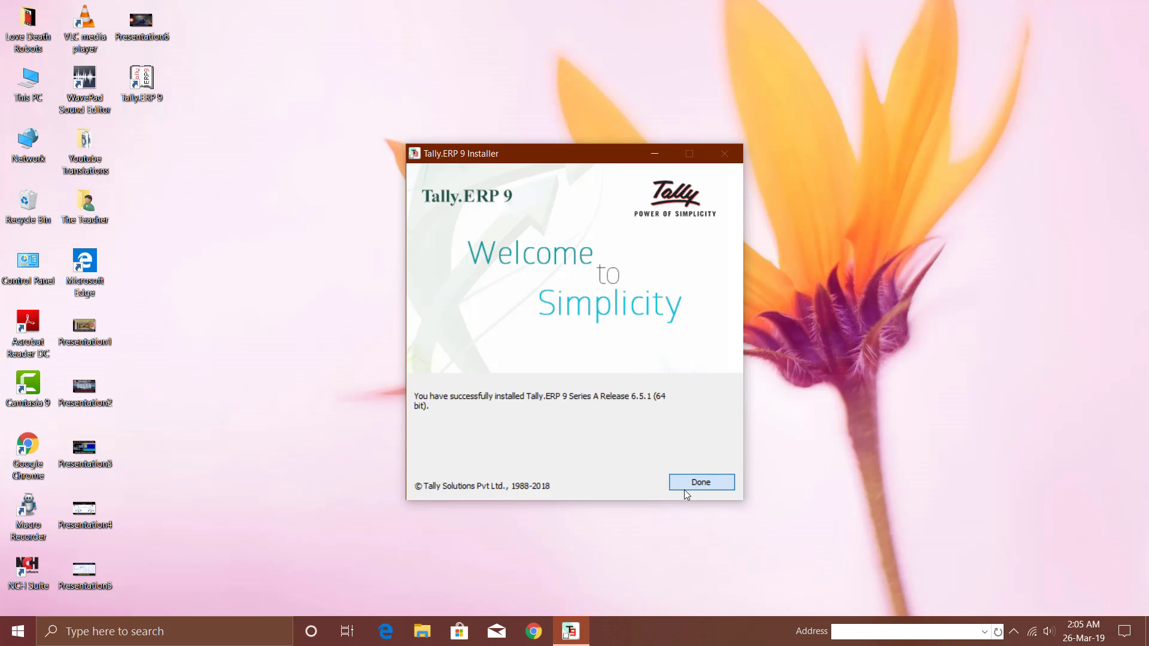
# Finish the Tally installer and allow Tally through the firewall on private networks.
pyautogui.click(684, 489)
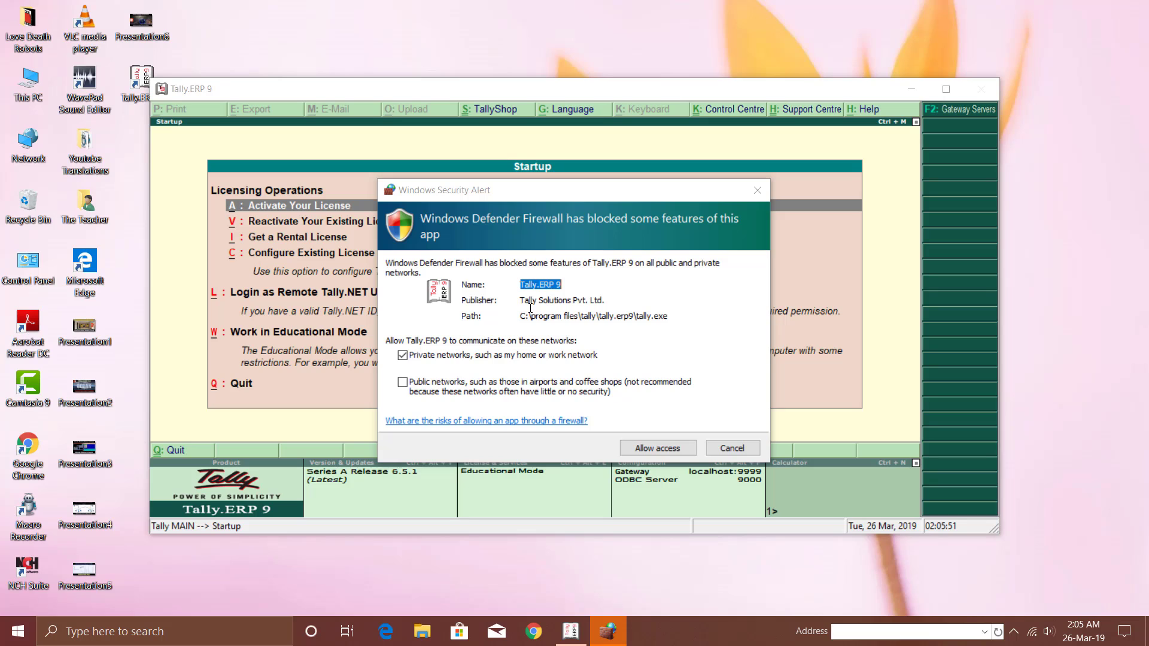
pyautogui.click(671, 455)
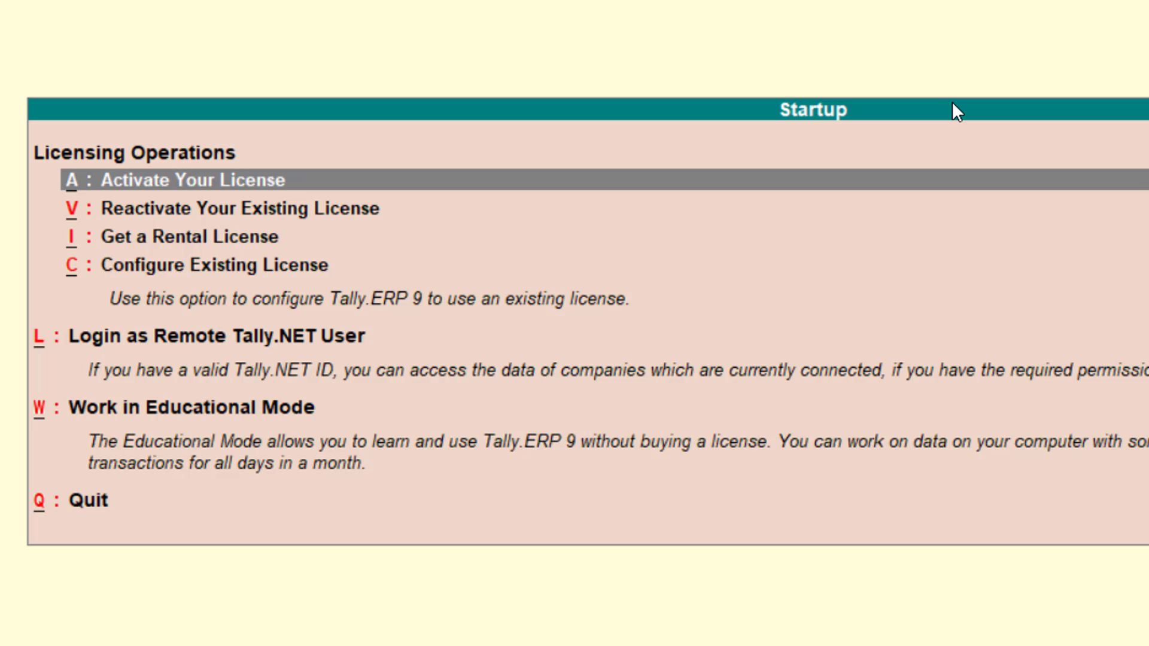
# Highlight Work in Educational Mode on the Tally Startup screen.
pyautogui.press('Down')
pyautogui.press('Down')
pyautogui.press('Down')
pyautogui.press('Down')
pyautogui.press('Down')
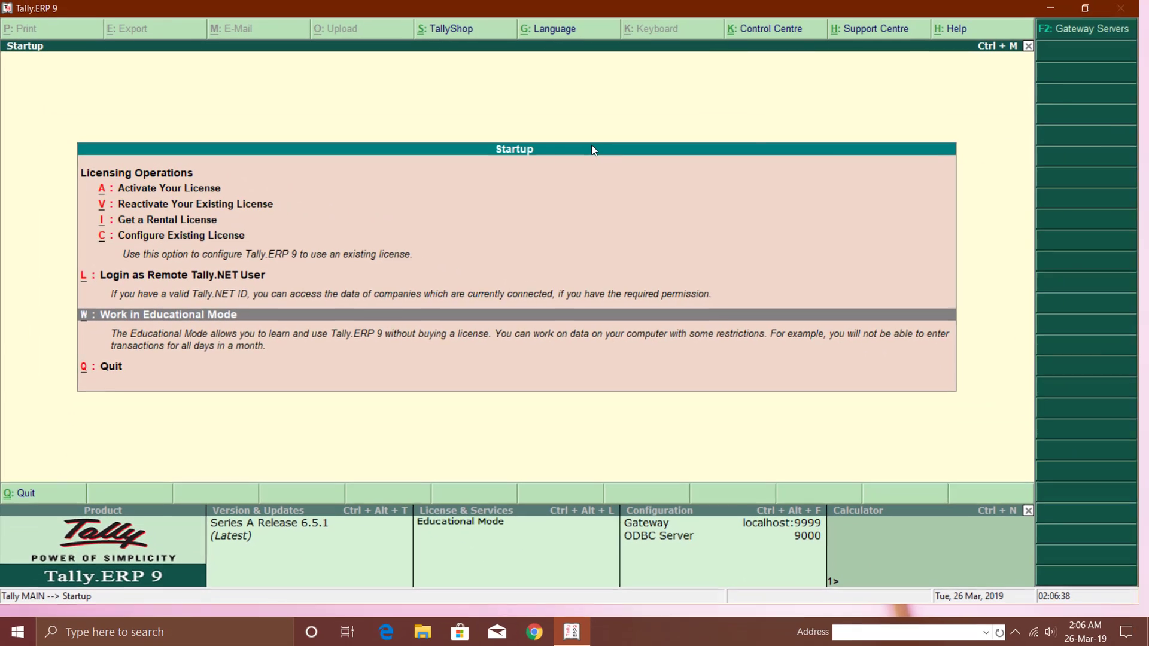
# Start Educational Mode to open the Gateway of Tally.
pyautogui.press('Return')
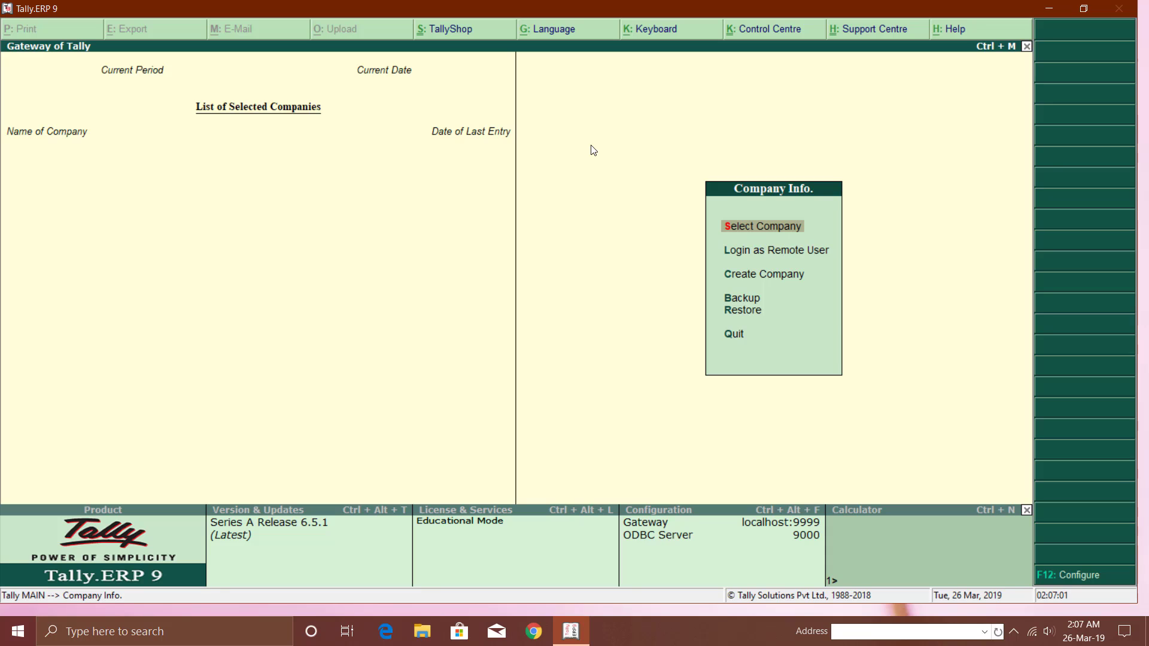
# Check that Company Creation's Directory is the Tally ERP Data folder on drive E, then quit Tally.
pyautogui.press('Down')
pyautogui.press('Down')
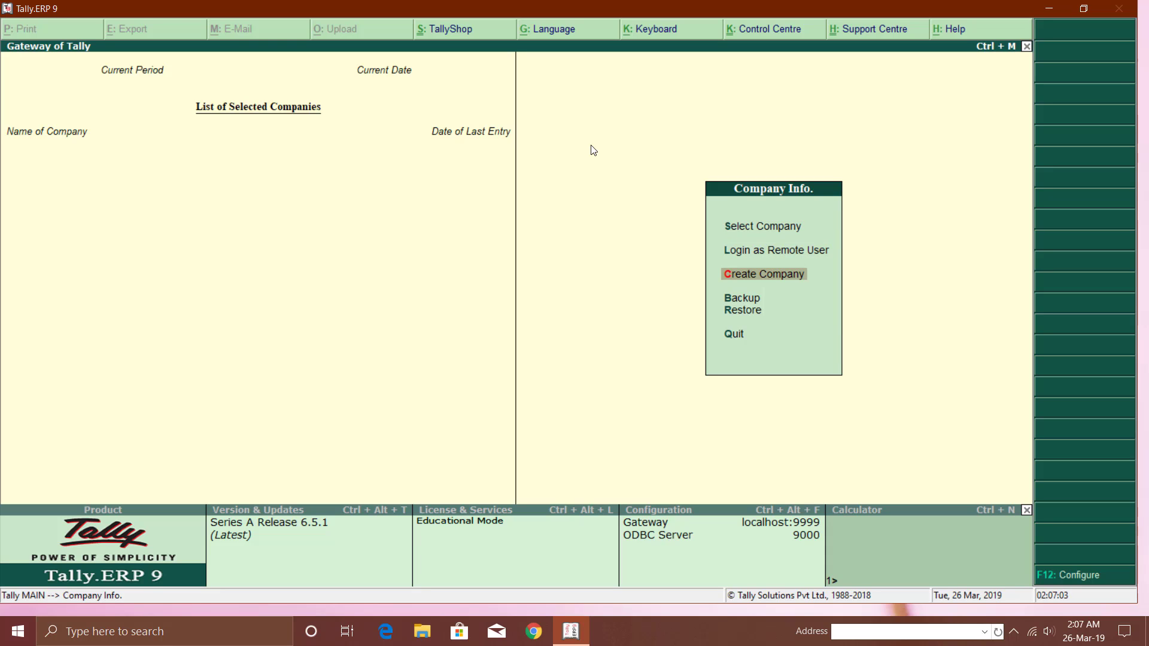
pyautogui.press('Return')
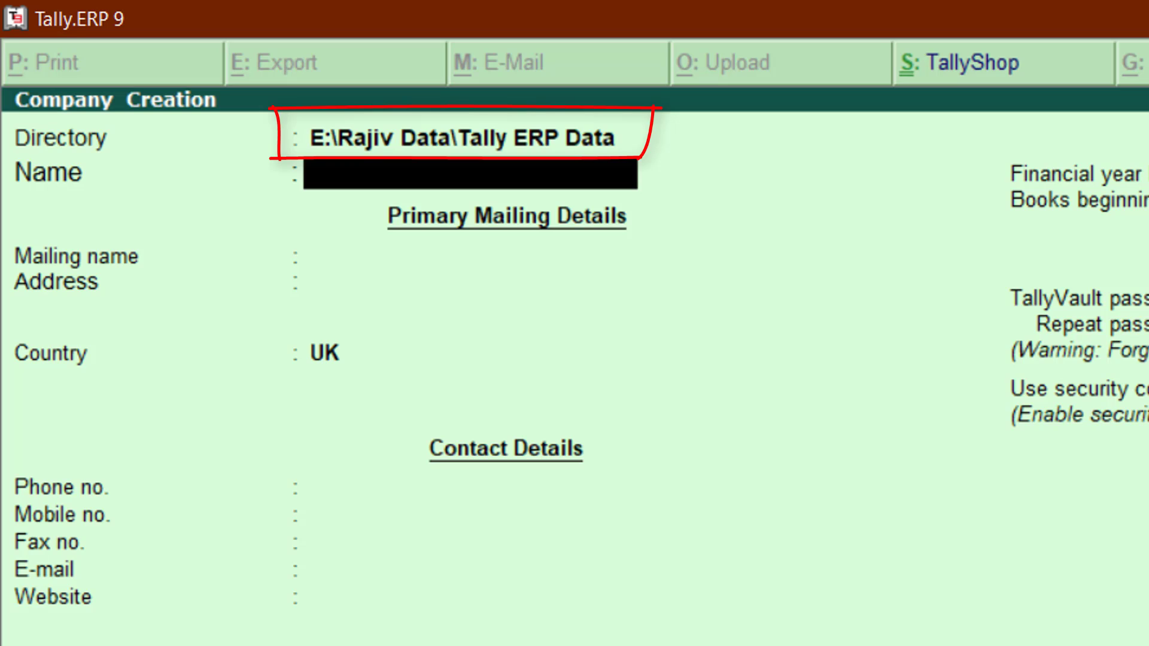
pyautogui.press('BackSpace')
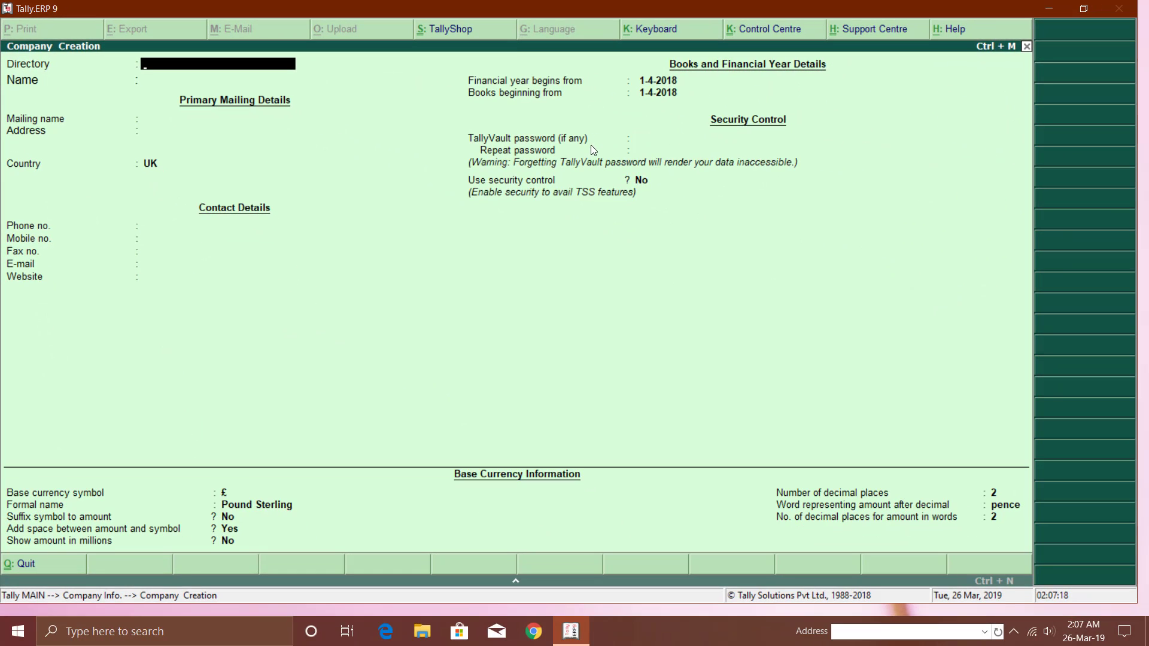
pyautogui.press('Escape')
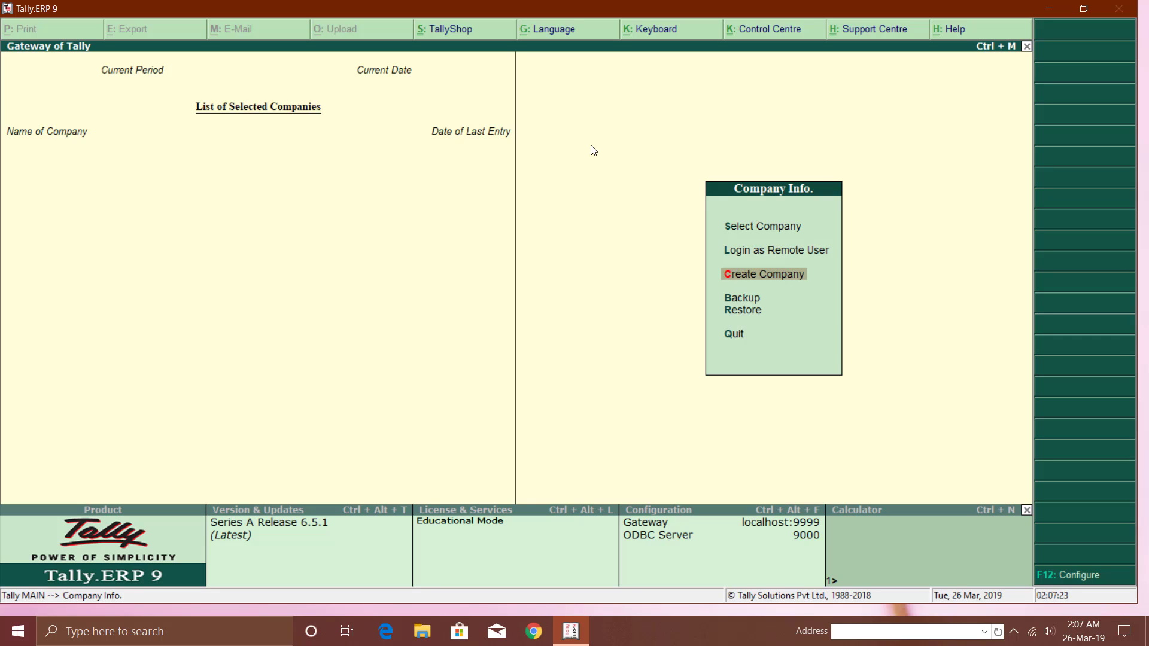
pyautogui.press('Down')
pyautogui.press('Down')
pyautogui.press('Down')
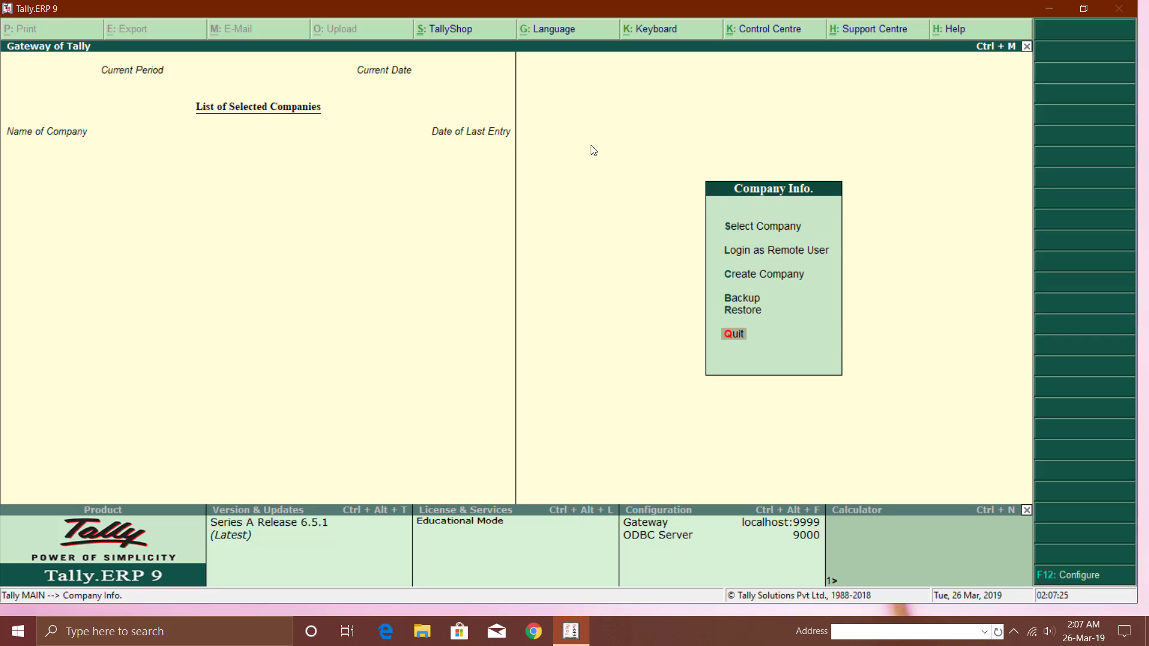
pyautogui.press('Return')
pyautogui.press('Return')
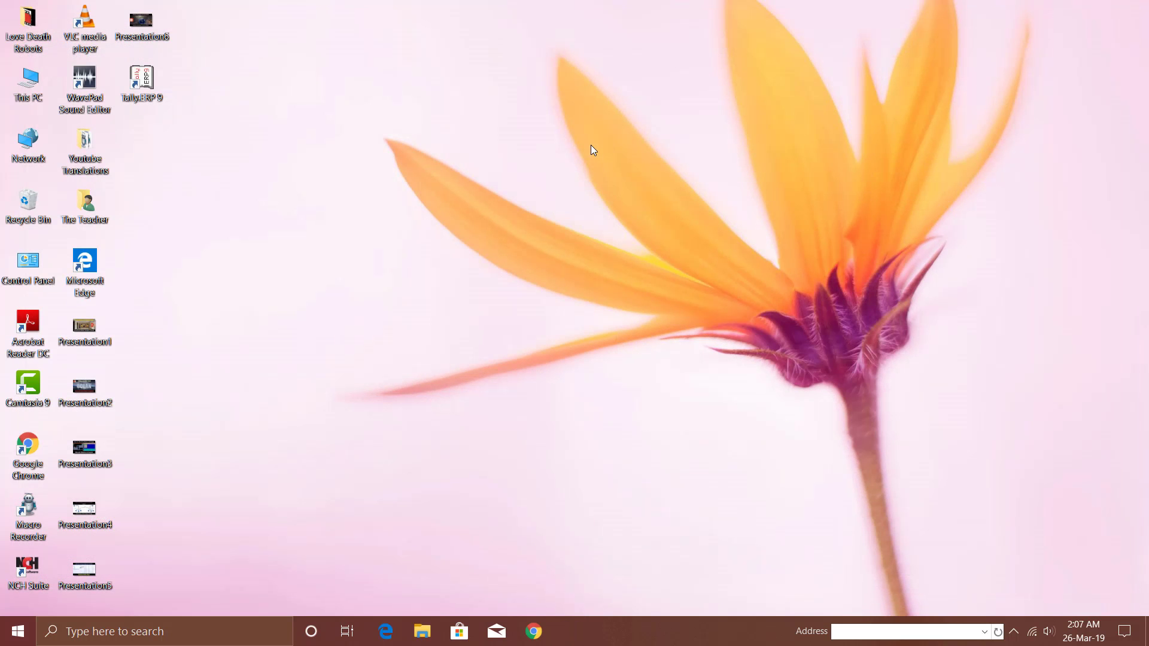
# Browse This PC > Local Disk (E:) > data folder > Tally ERP Data and confirm it is empty.
pyautogui.doubleClick(32, 89)
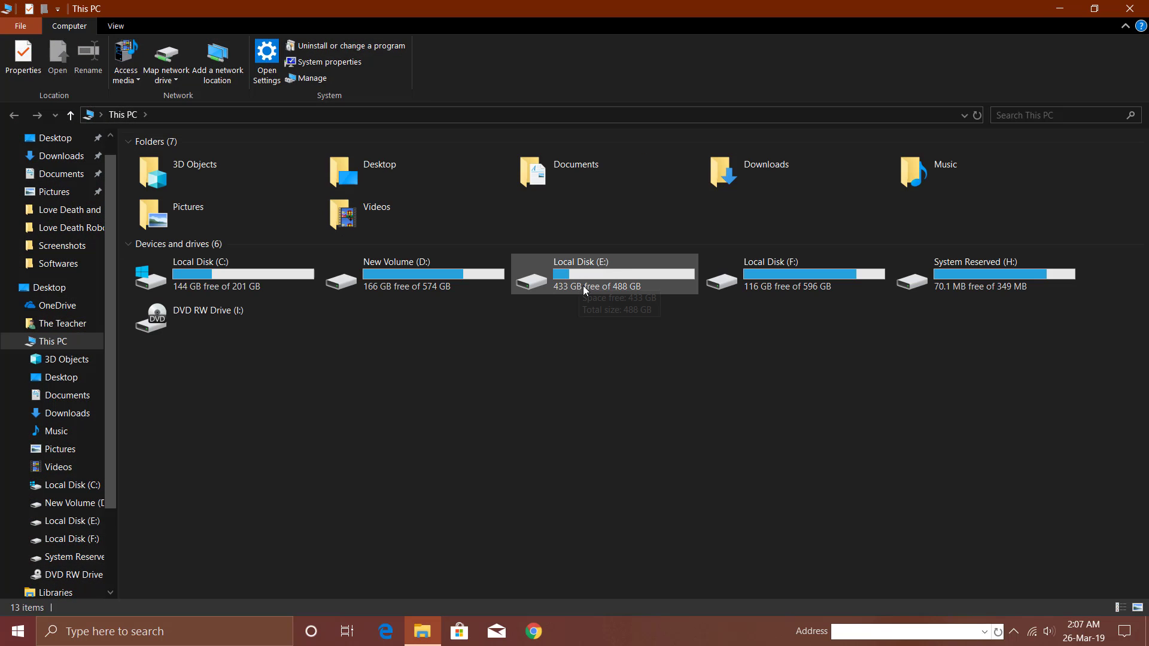
pyautogui.doubleClick(585, 286)
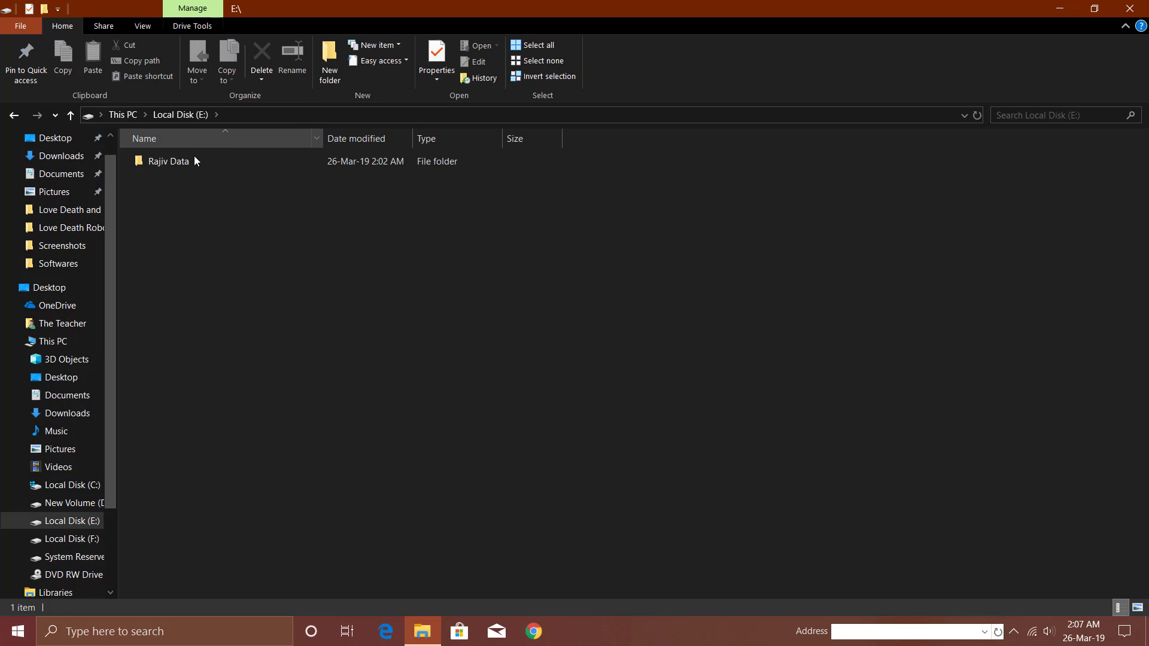
pyautogui.doubleClick(189, 160)
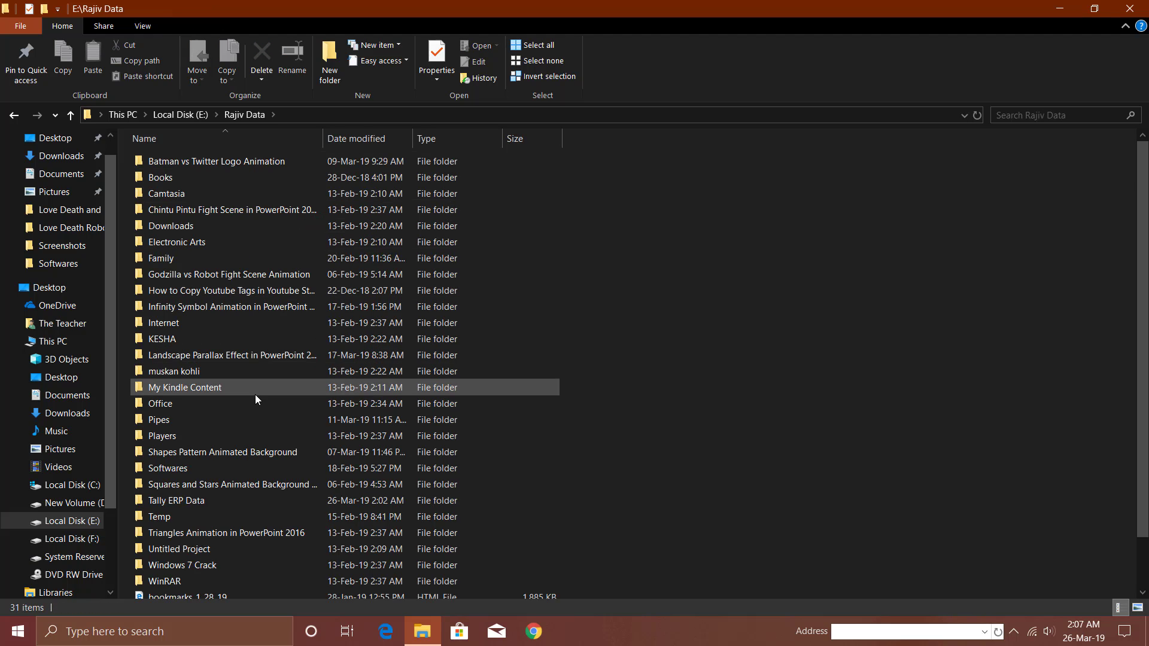
pyautogui.scroll(-1, 255, 393)
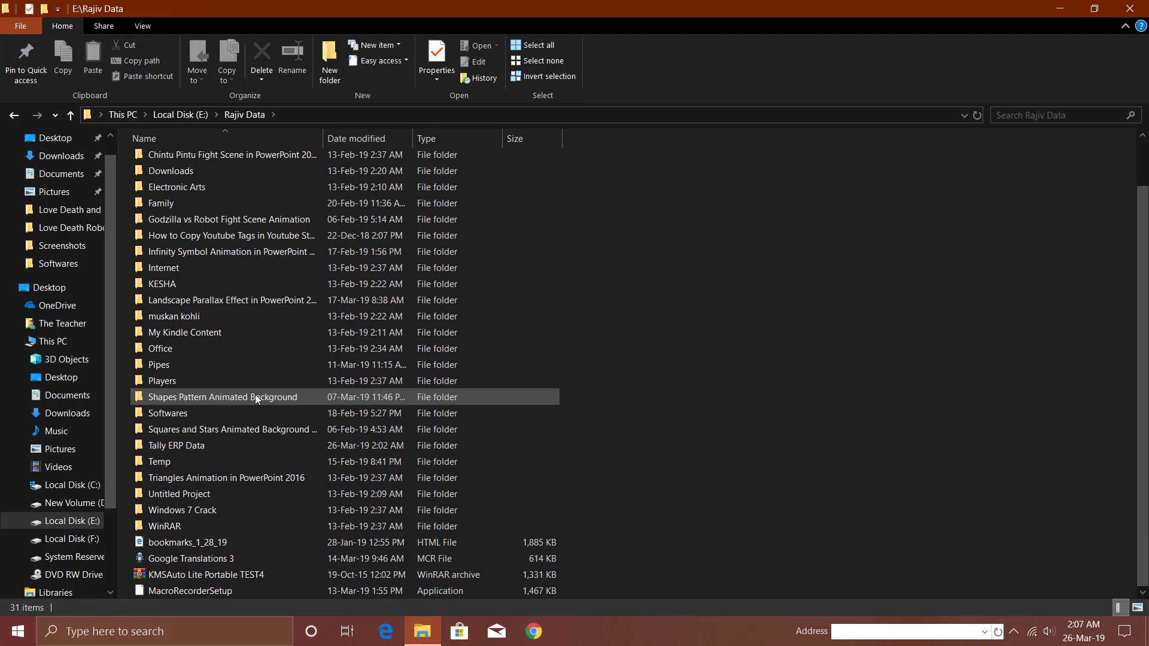
pyautogui.doubleClick(180, 450)
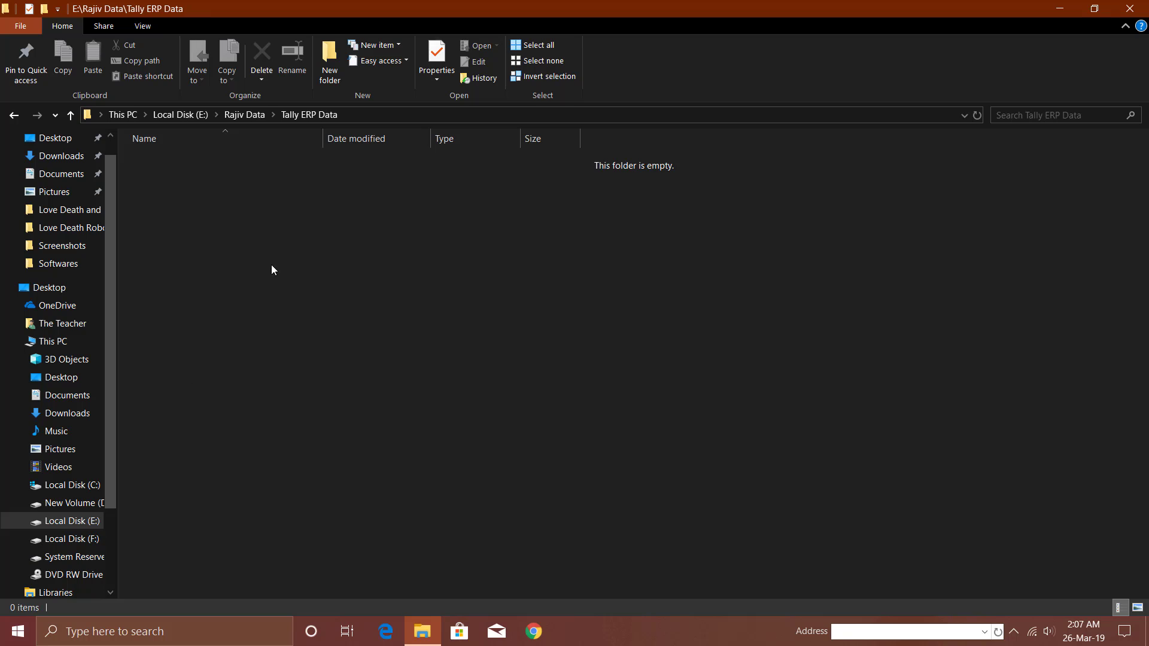
# Browse to C:\Program Files\Tally\Tally.ERP9 and select the tally configuration file.
pyautogui.click(123, 114)
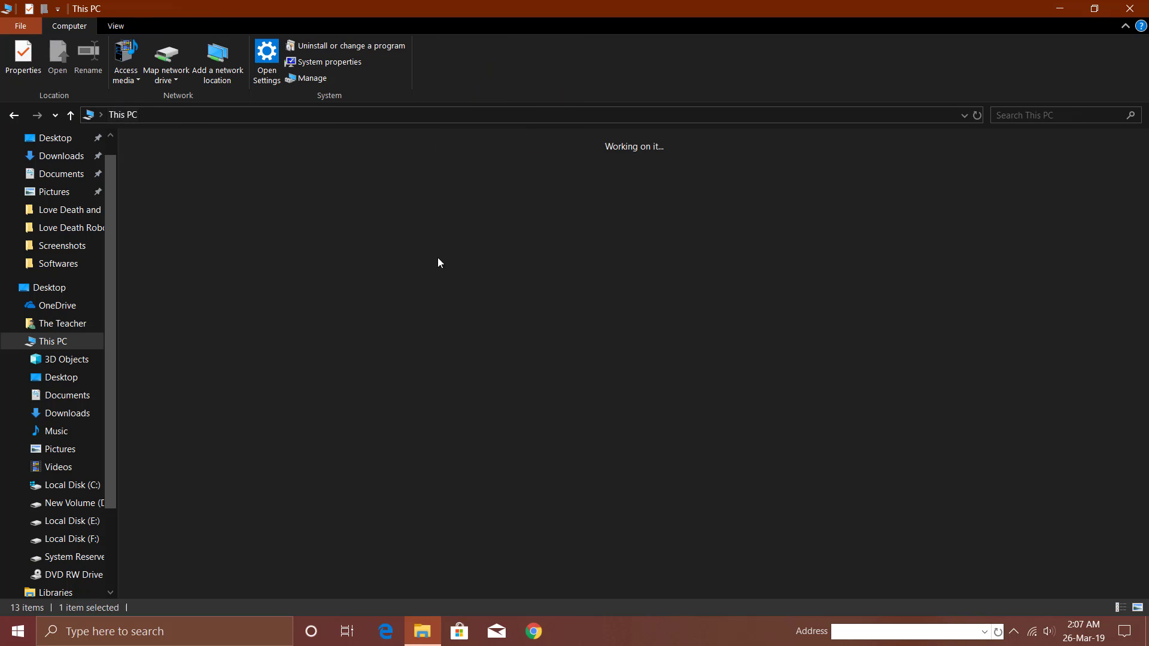
pyautogui.doubleClick(225, 274)
pyautogui.click(125, 115)
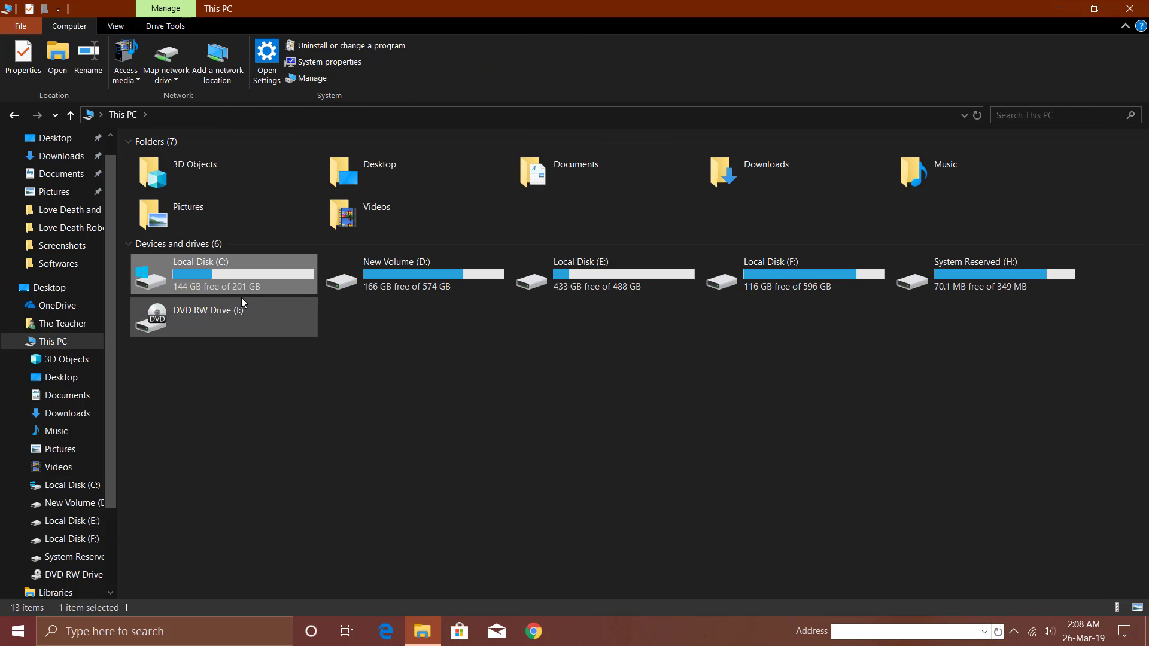
pyautogui.doubleClick(231, 283)
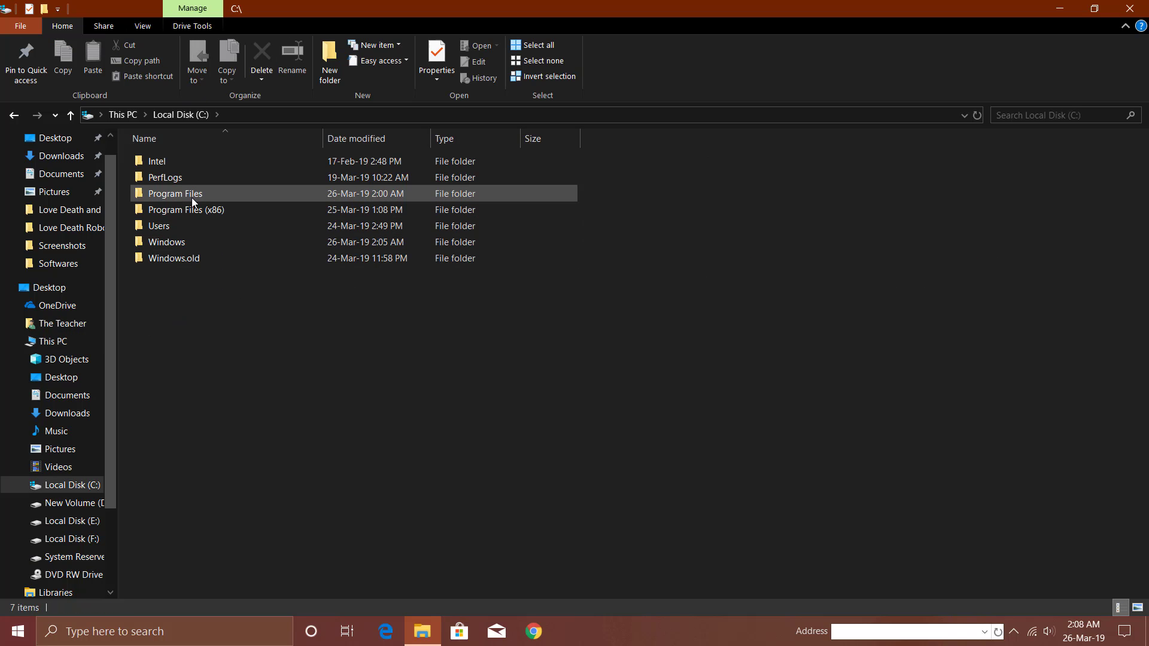
pyautogui.moveTo(192, 197)
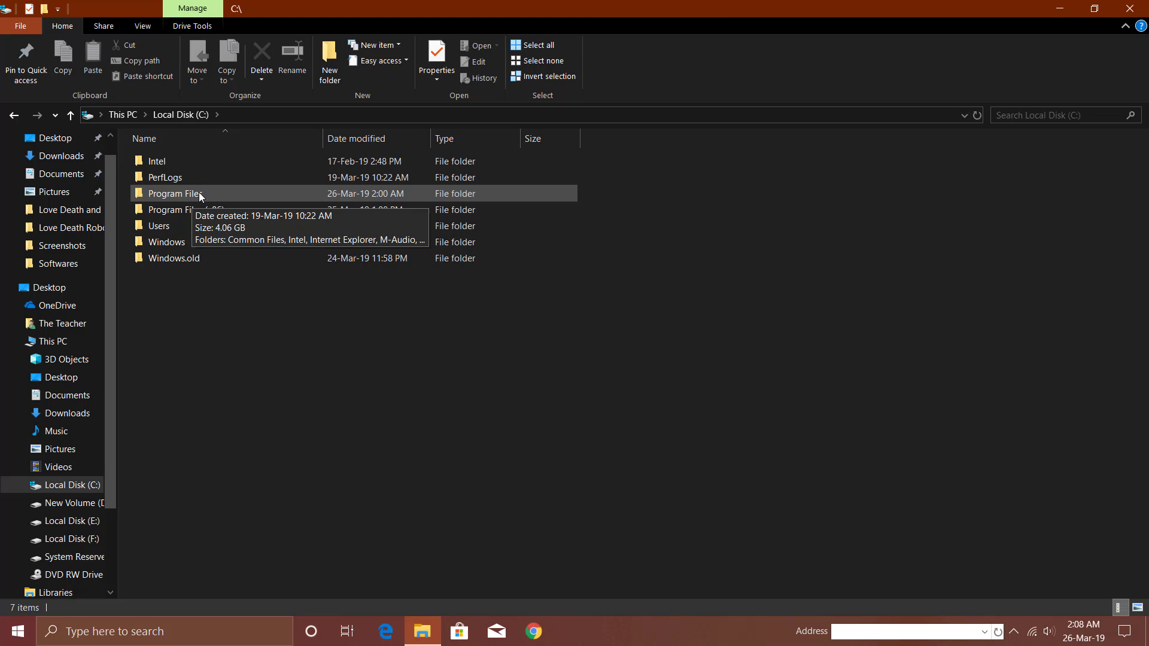
pyautogui.click(174, 214)
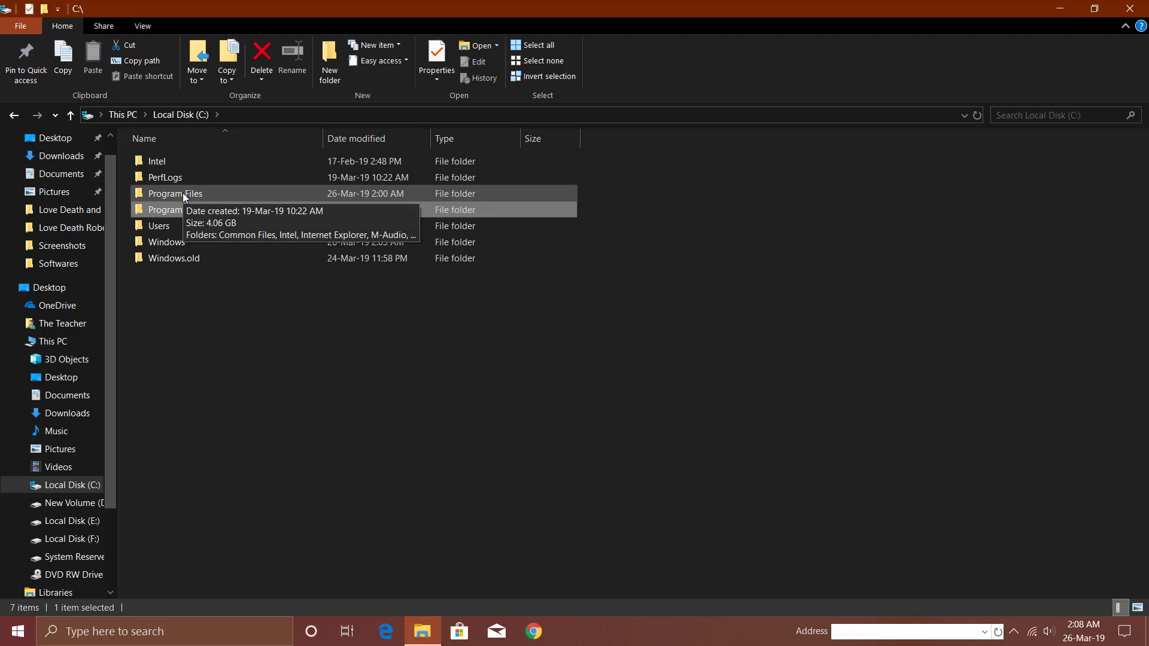
pyautogui.doubleClick(182, 192)
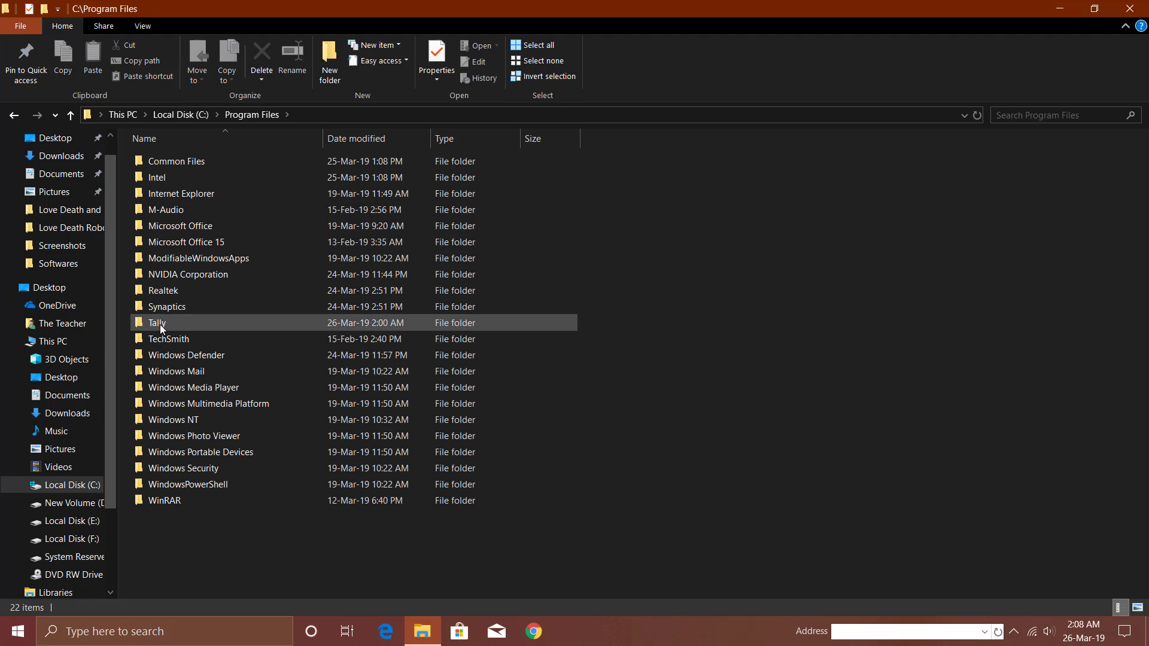
pyautogui.doubleClick(160, 324)
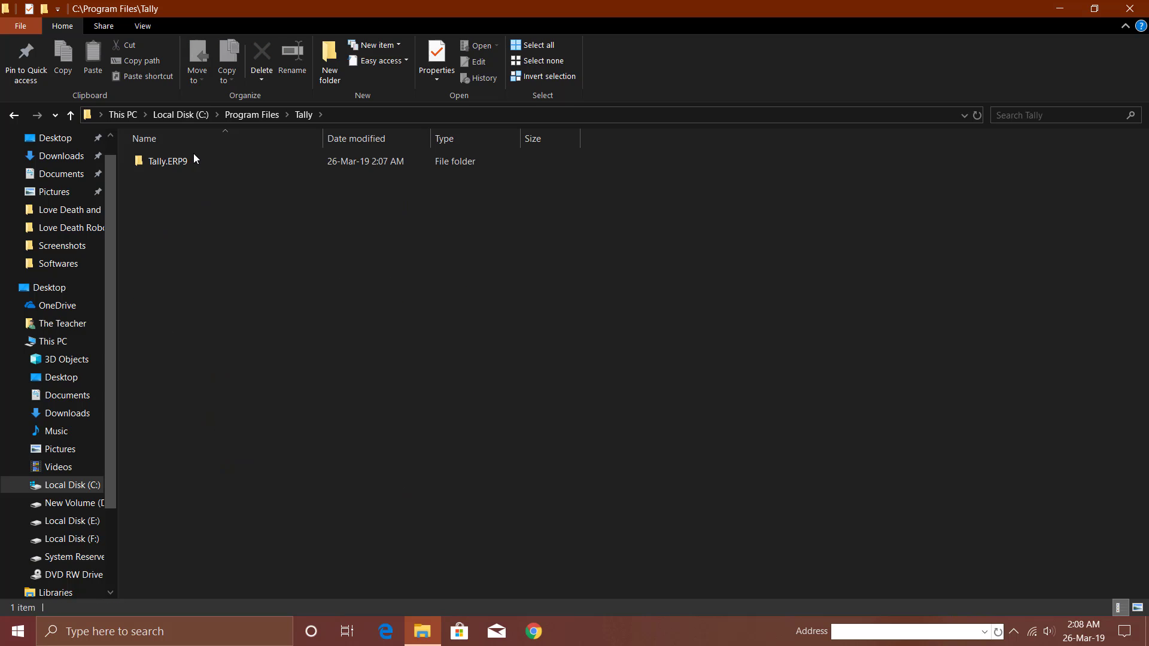
pyautogui.doubleClick(187, 160)
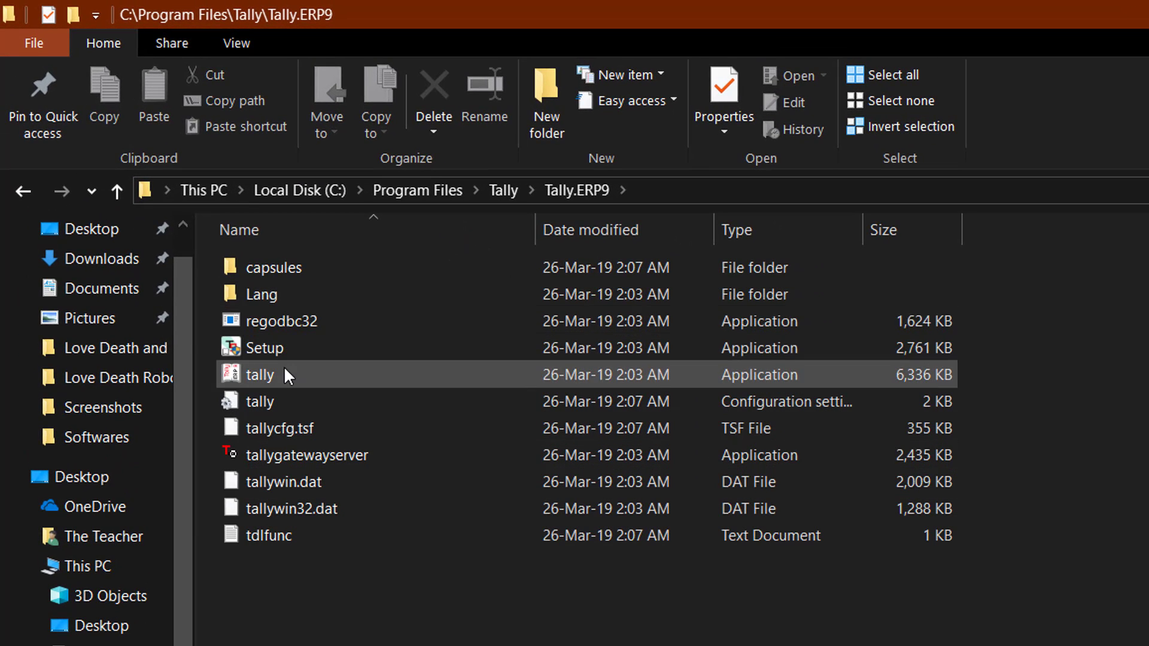
pyautogui.click(276, 396)
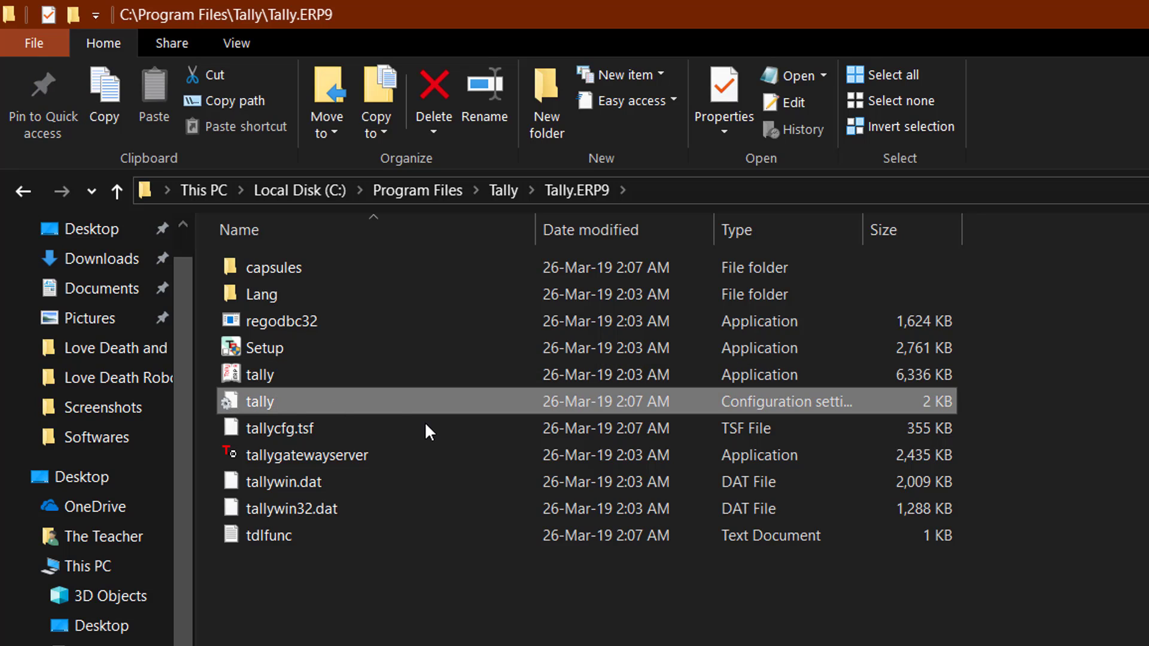
# Check in Notepad that tally.ini's Data= line points to drive E's Tally ERP Data folder.
pyautogui.doubleClick(257, 402)
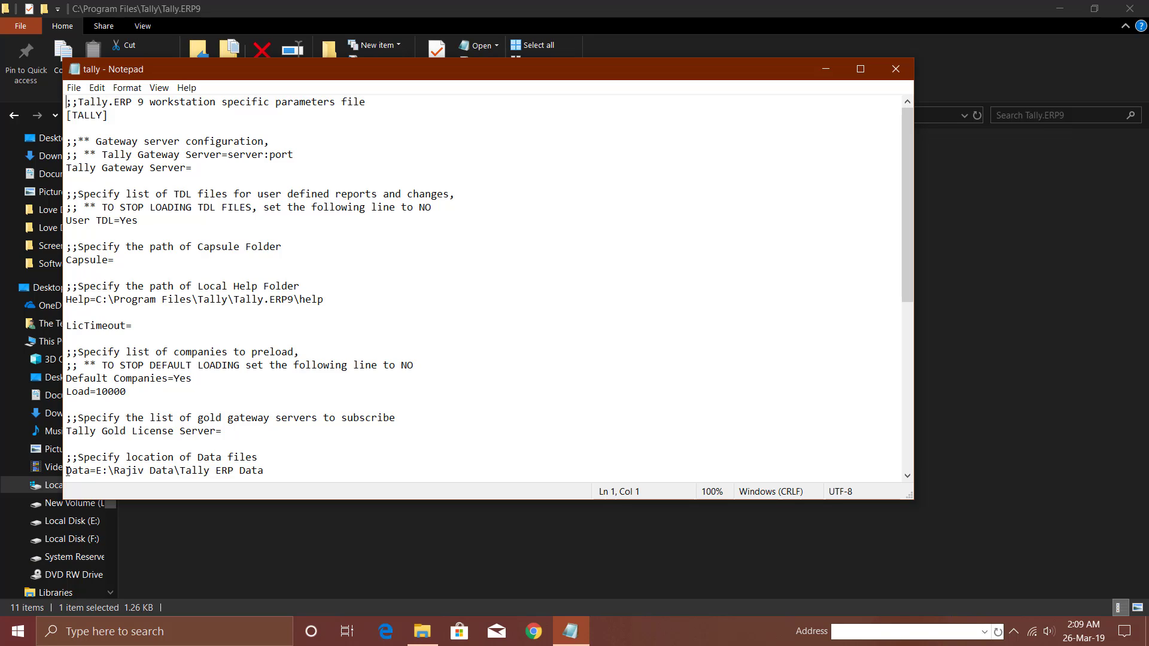
pyautogui.moveTo(68, 471); pyautogui.dragTo(264, 472)
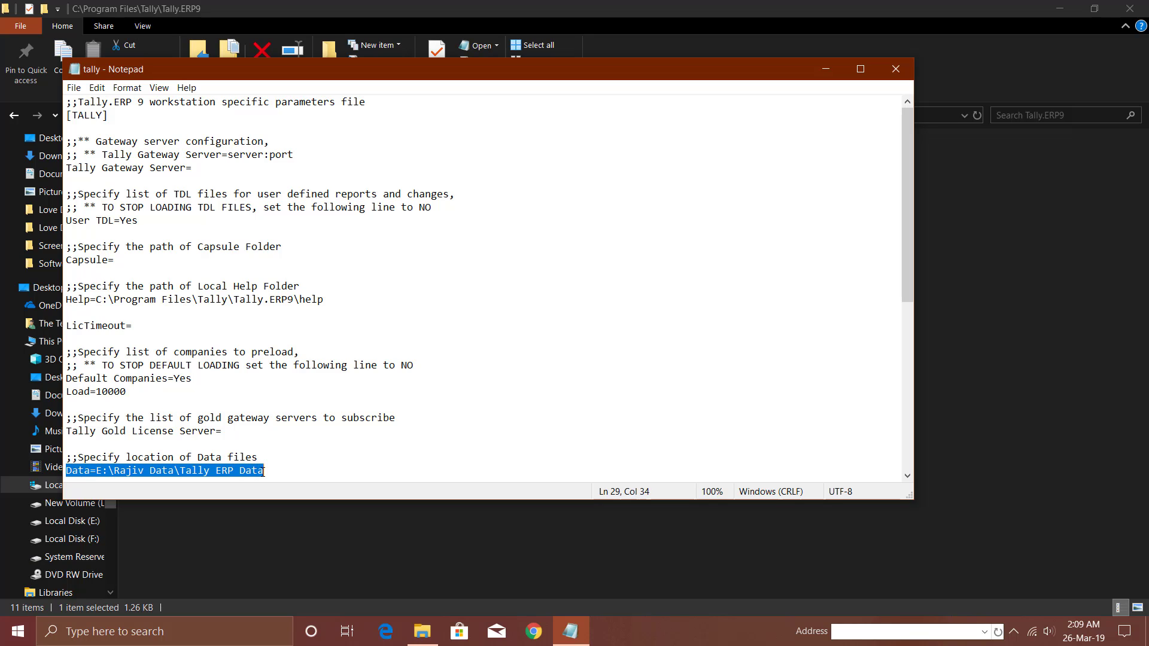
pyautogui.click(295, 478)
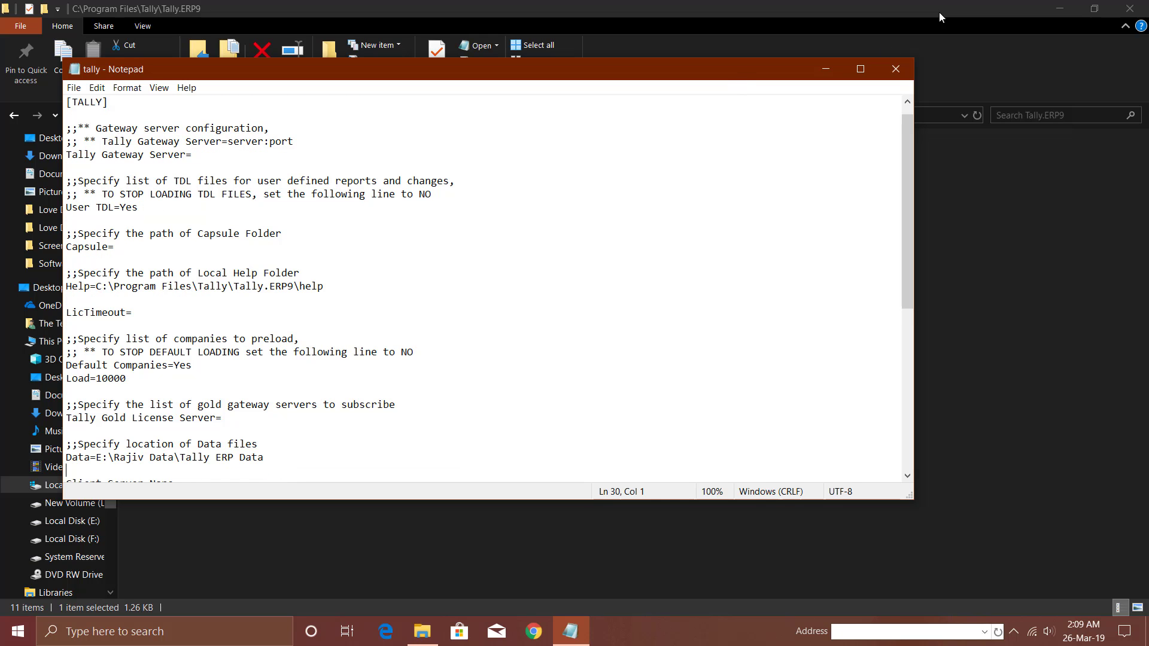
pyautogui.click(896, 69)
pyautogui.press('super+d')
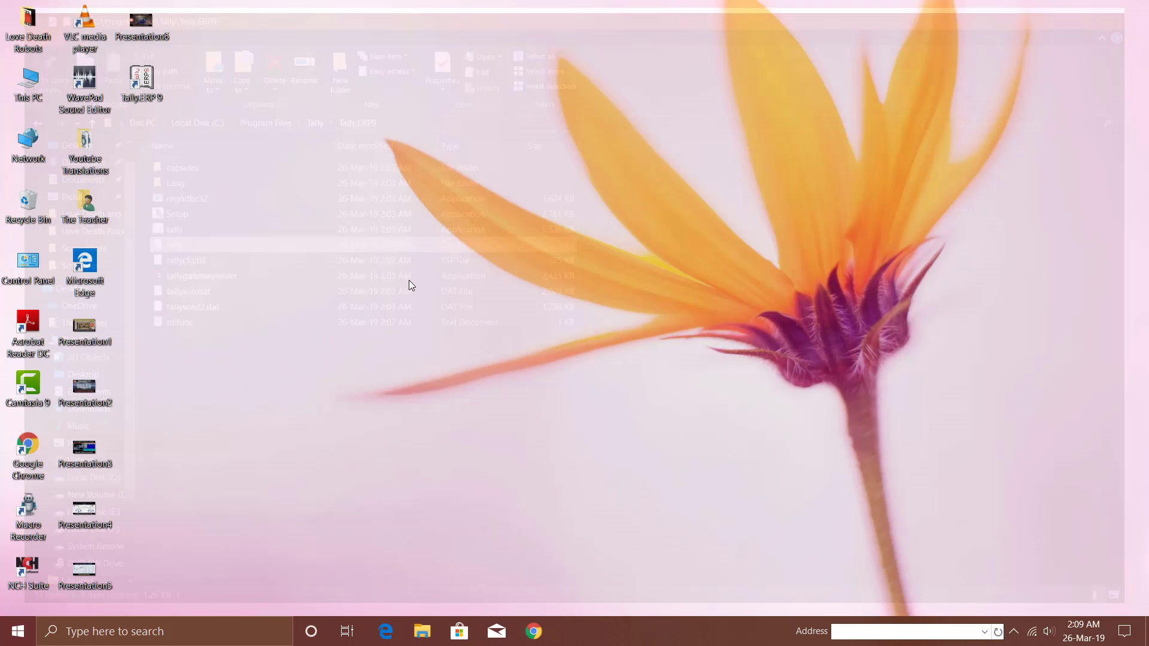
# Launch Tally.ERP 9 and start working in Educational Mode.
pyautogui.click(142, 84)
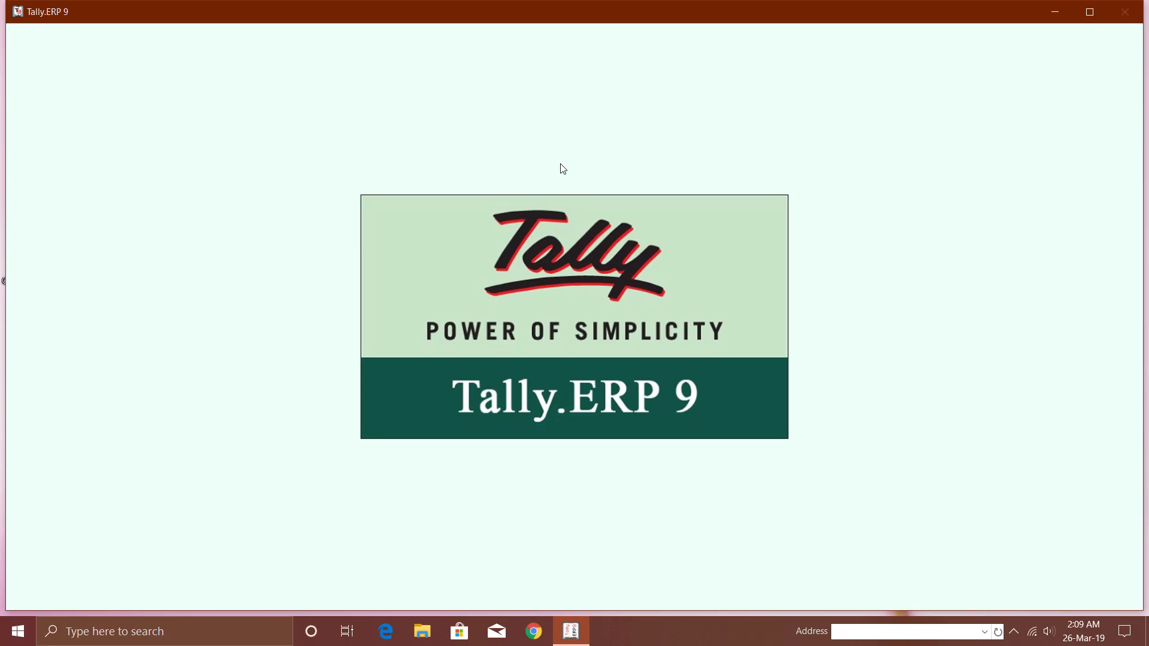
pyautogui.press('Down')
pyautogui.press('Down')
pyautogui.press('Down')
pyautogui.press('Down')
pyautogui.press('Down')
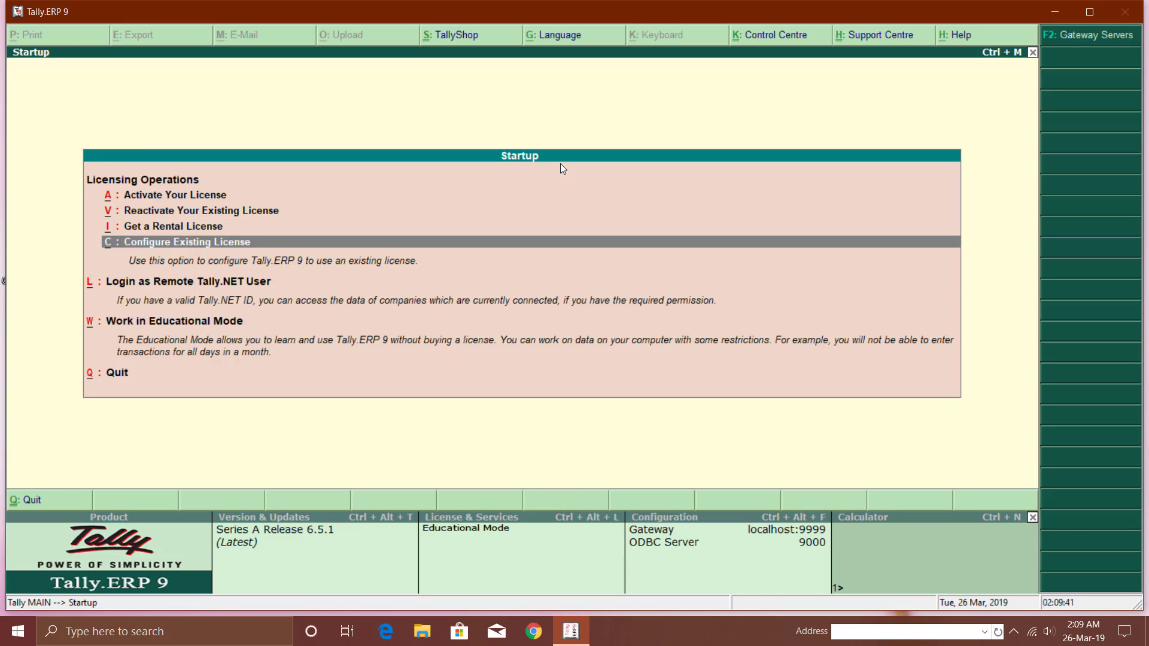
pyautogui.press('Return')
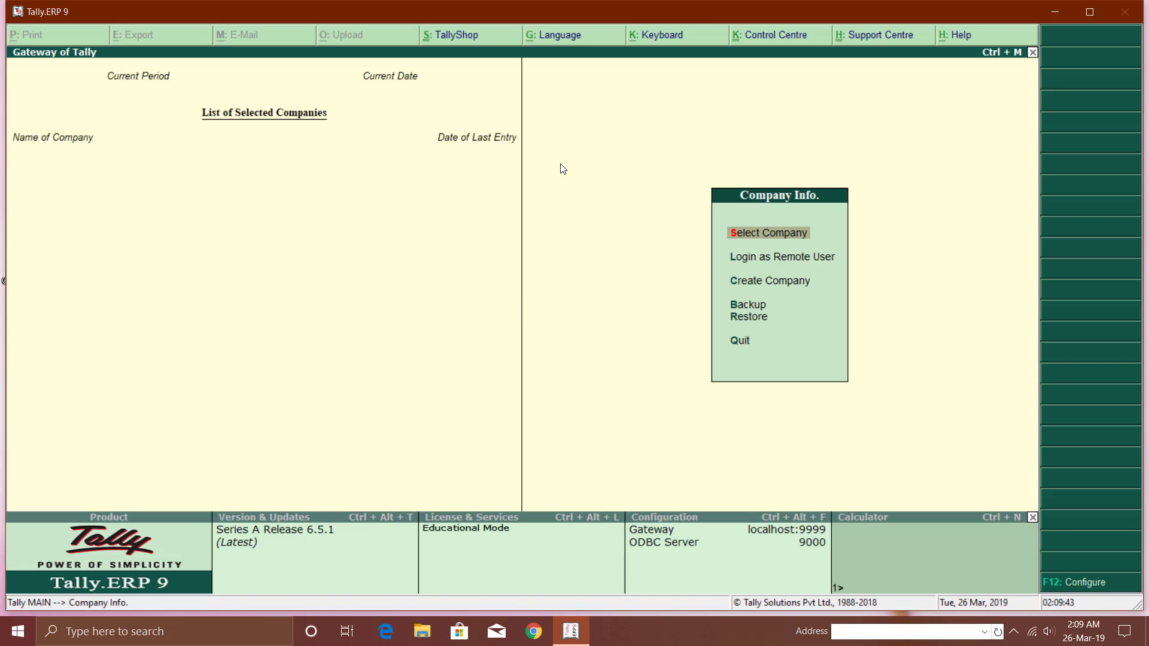
# Enter c:\tally as the Create Company Directory, then discard the form and return to Gateway.
pyautogui.press('Down')
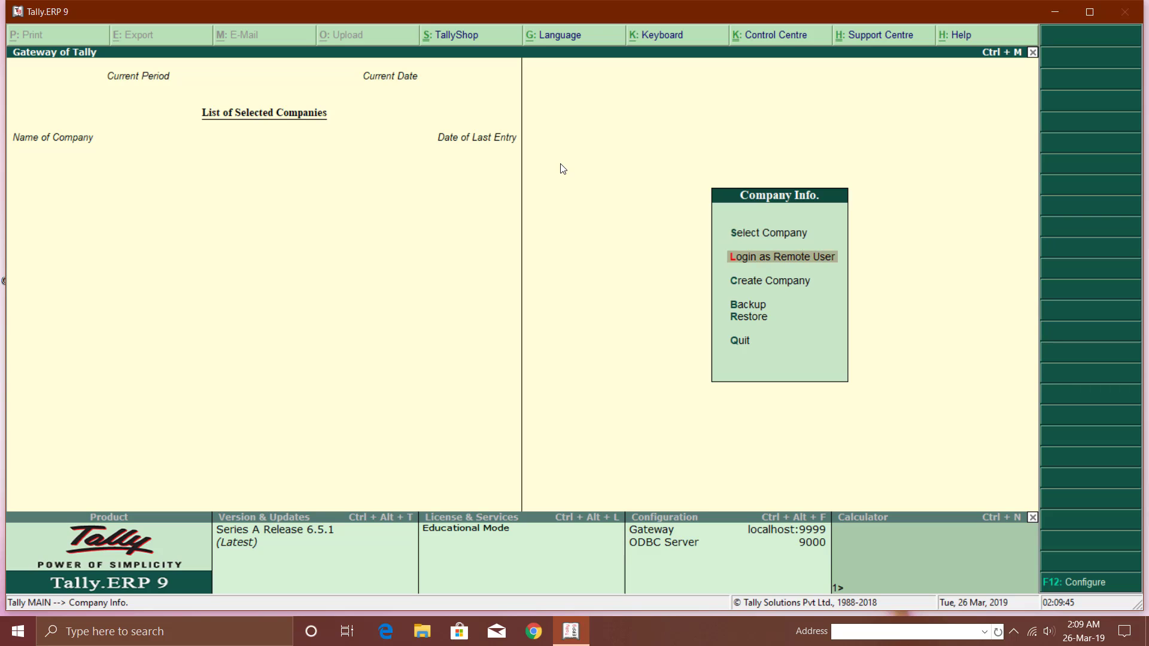
pyautogui.press('Down')
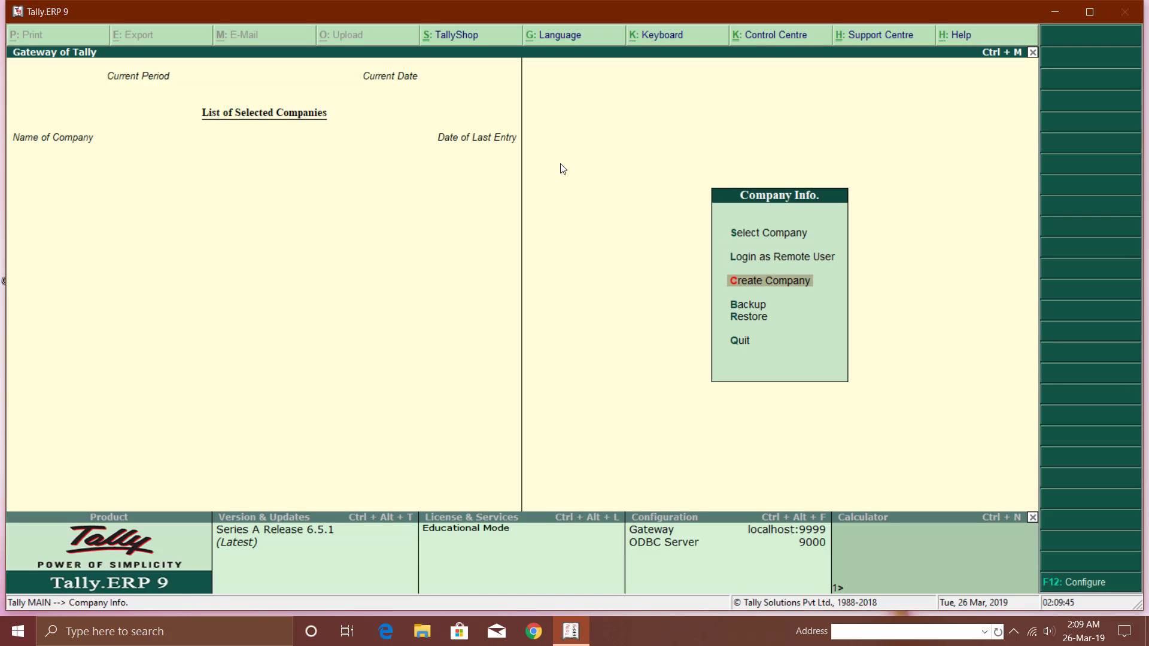
pyautogui.press('Return')
pyautogui.press('BackSpace')
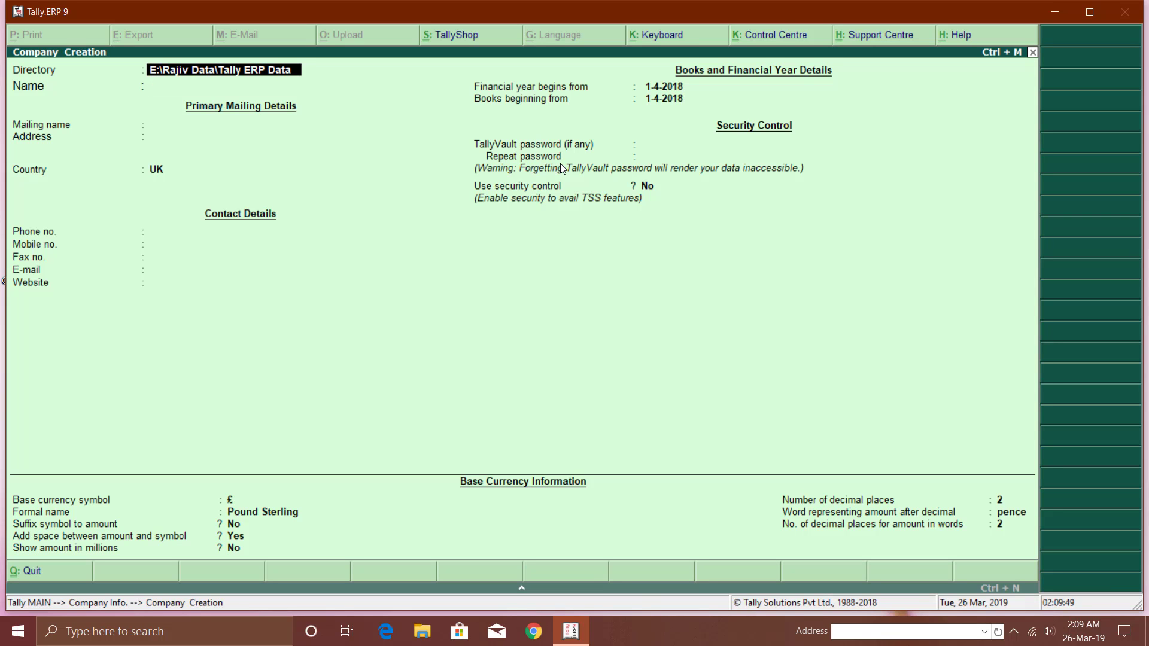
pyautogui.write('c:\\')
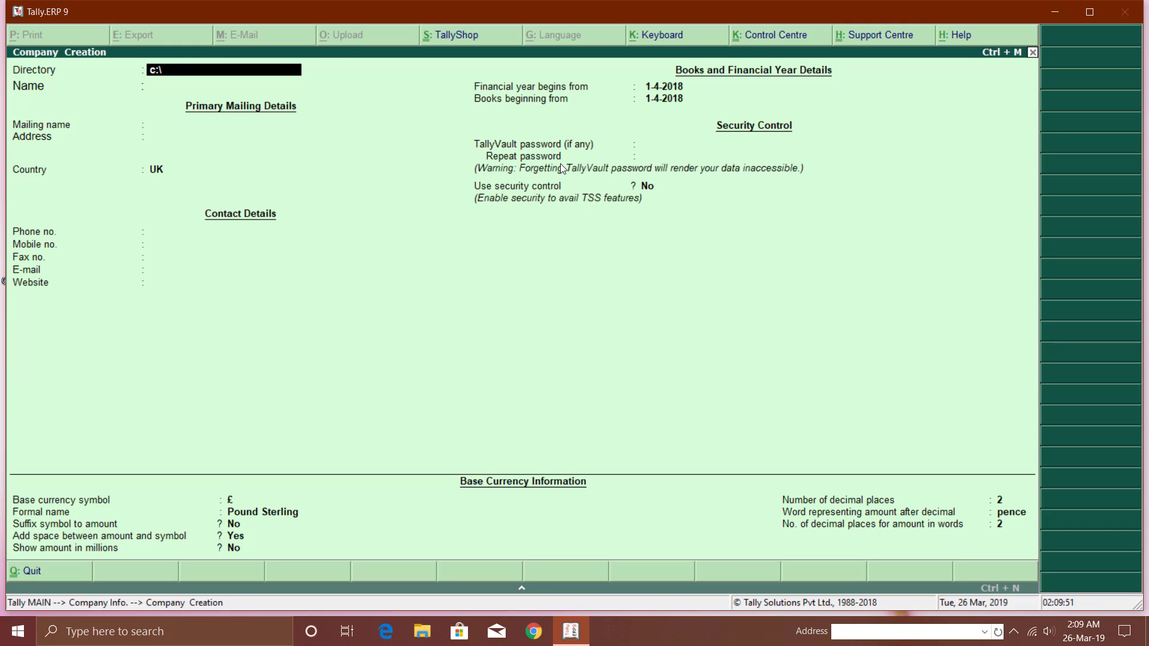
pyautogui.write('\tally')
pyautogui.press('Escape')
pyautogui.press('Escape')
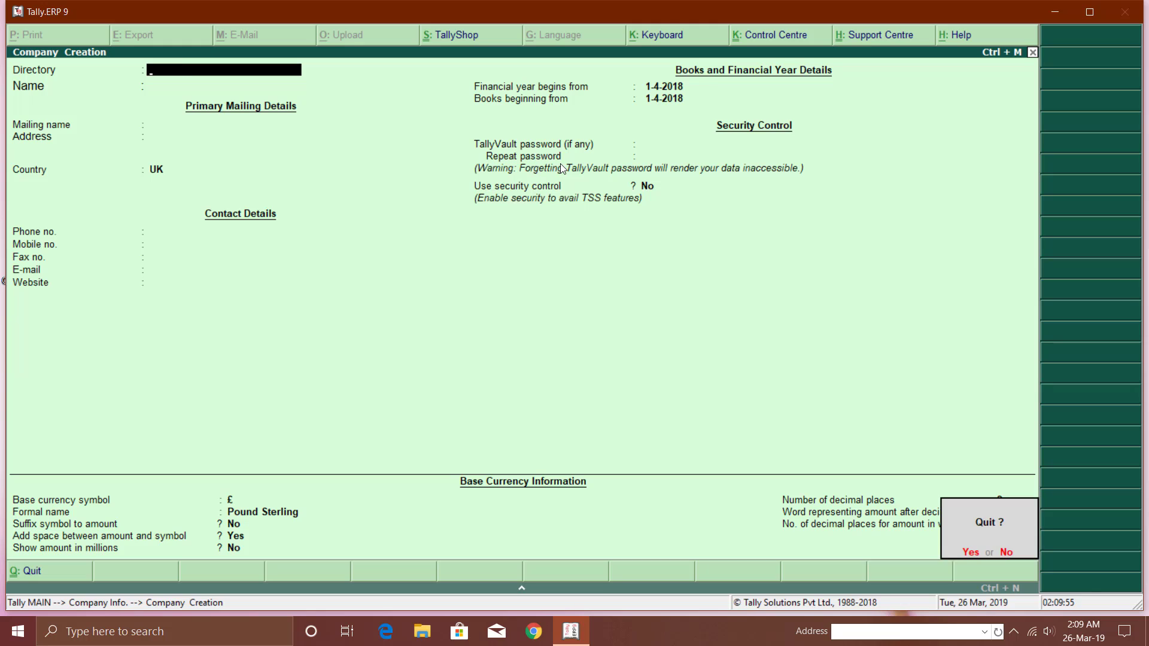
pyautogui.press('y')
pyautogui.press('Down')
pyautogui.press('Up')
pyautogui.press('Up')
pyautogui.press('Up')
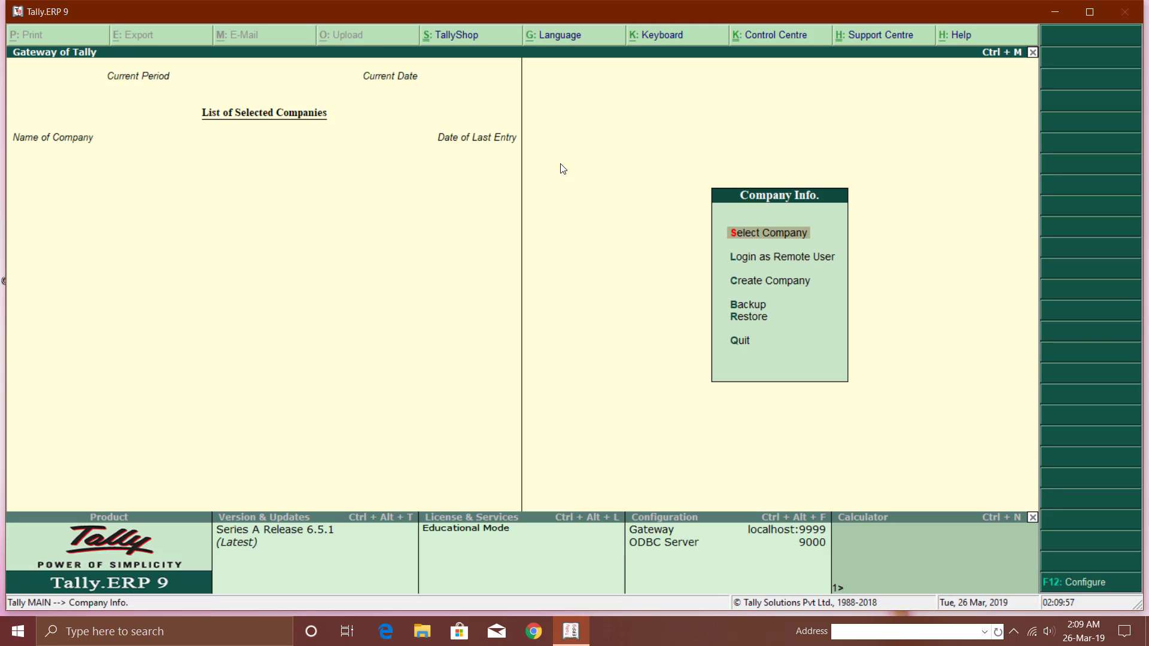
pyautogui.press('Return')
pyautogui.press('BackSpace')
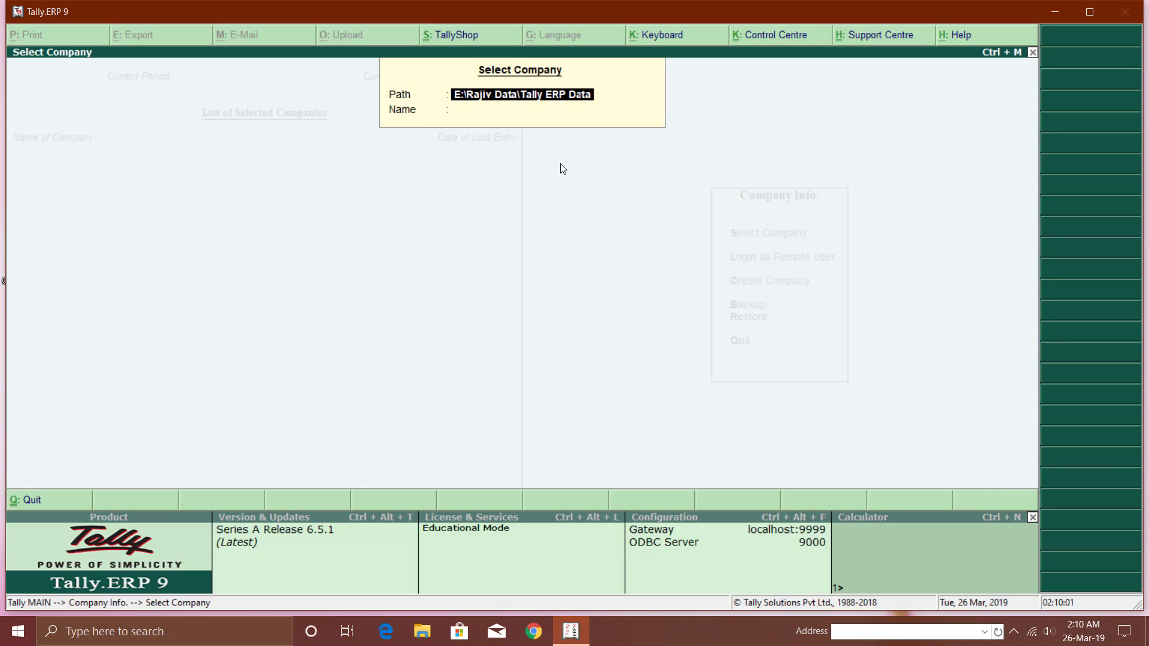
pyautogui.write('c')
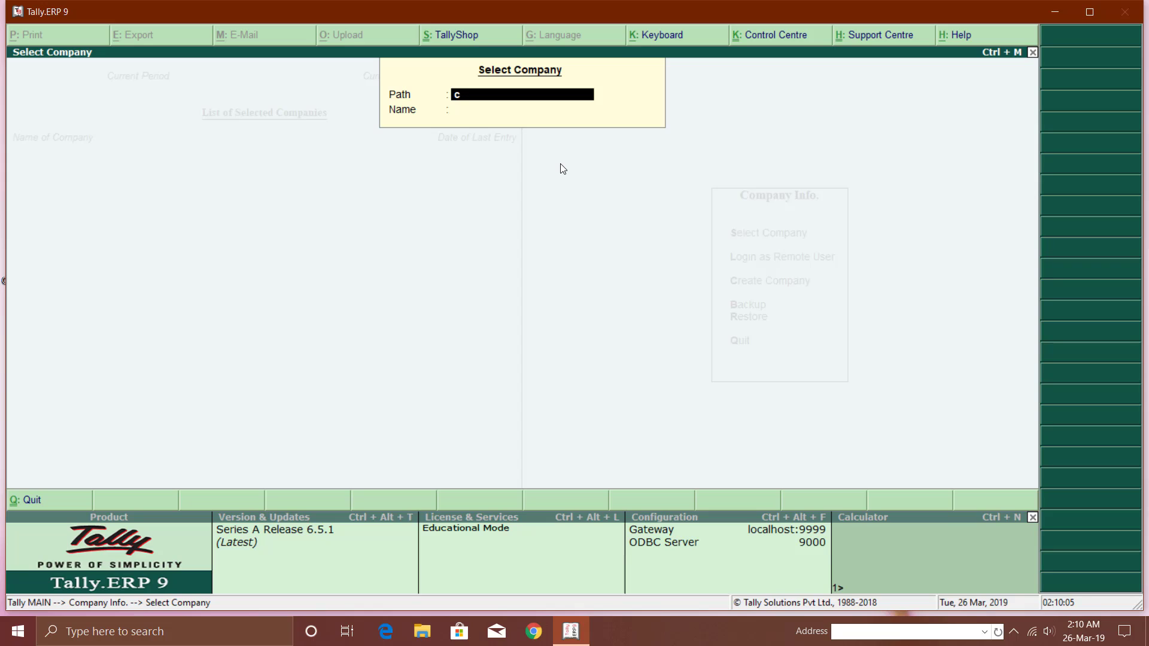
pyautogui.write(':\tally')
pyautogui.press('Escape')
pyautogui.press('Down')
pyautogui.press('Down')
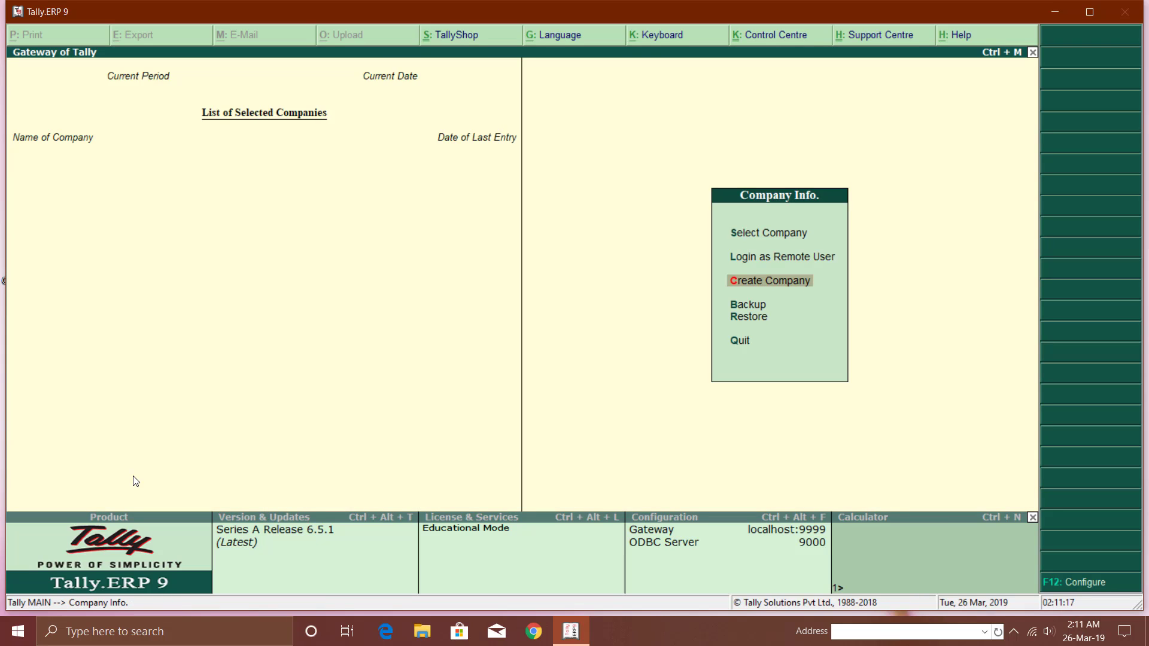